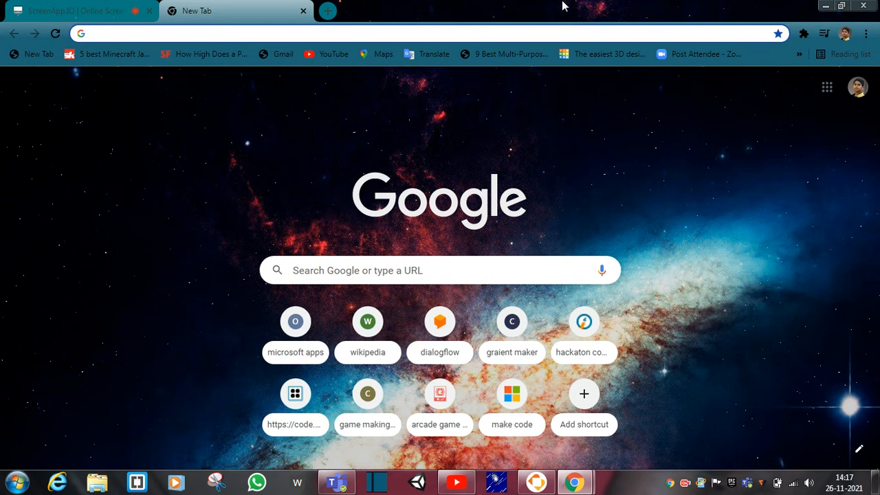
Search the web for tinkercad and open the Tinkercad site.
type("tin")
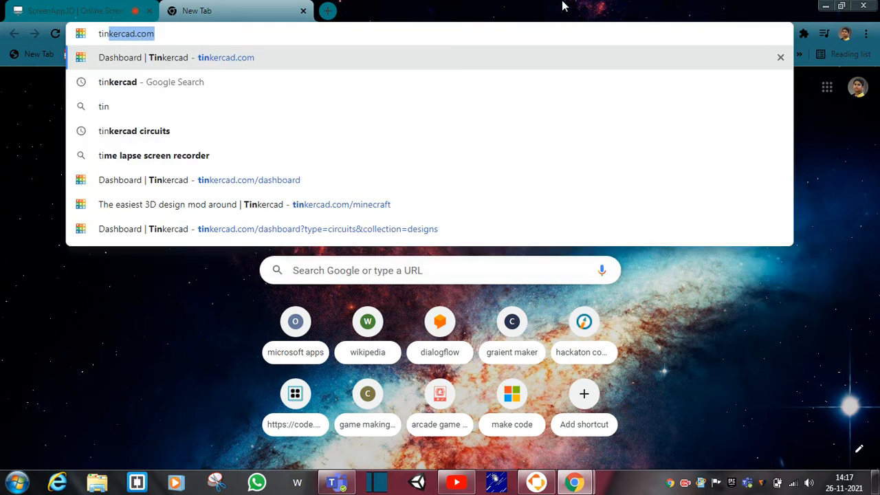
type("kercad\\")
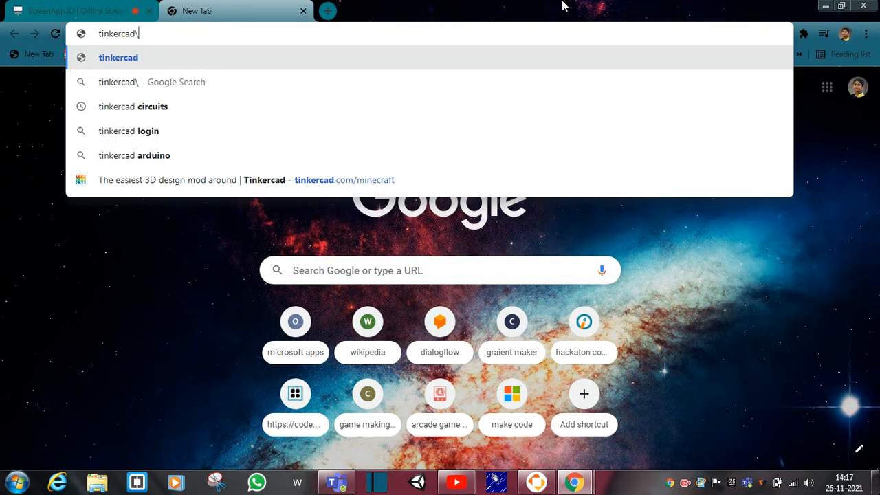
key("BackSpace")
key("Return")
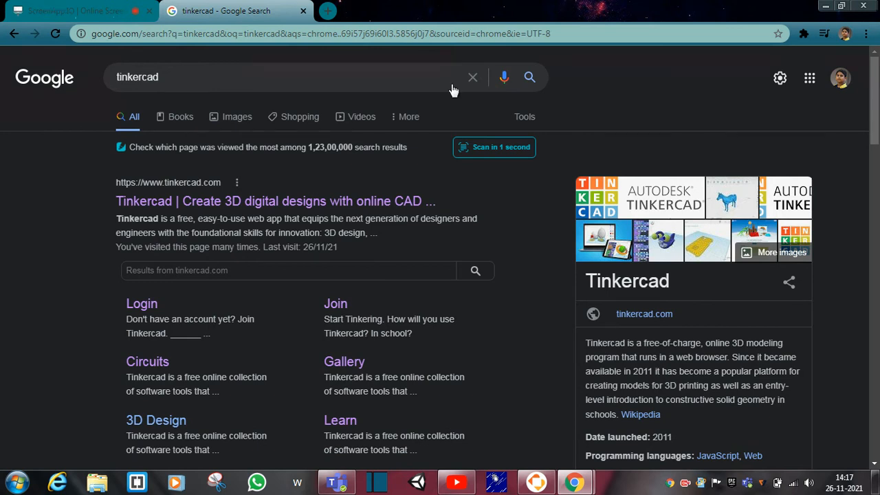
left_click(356, 199)
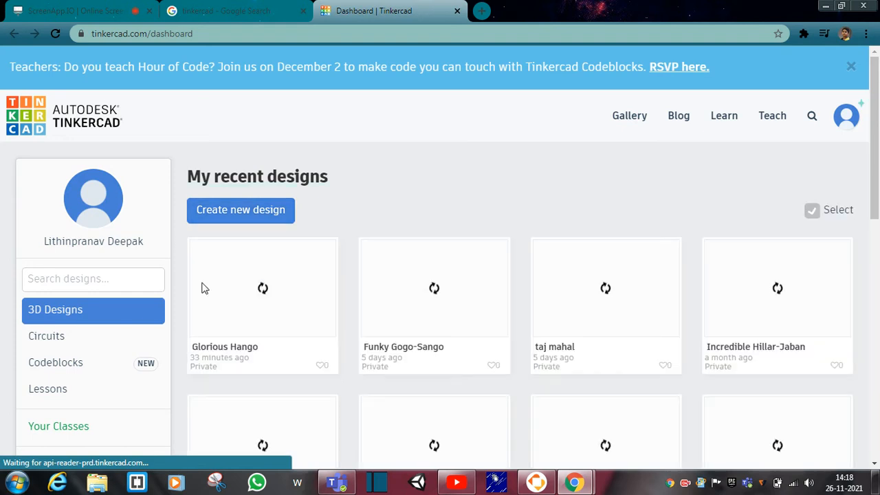
Create a new 3D design and name it "keychain making".
left_click(219, 209)
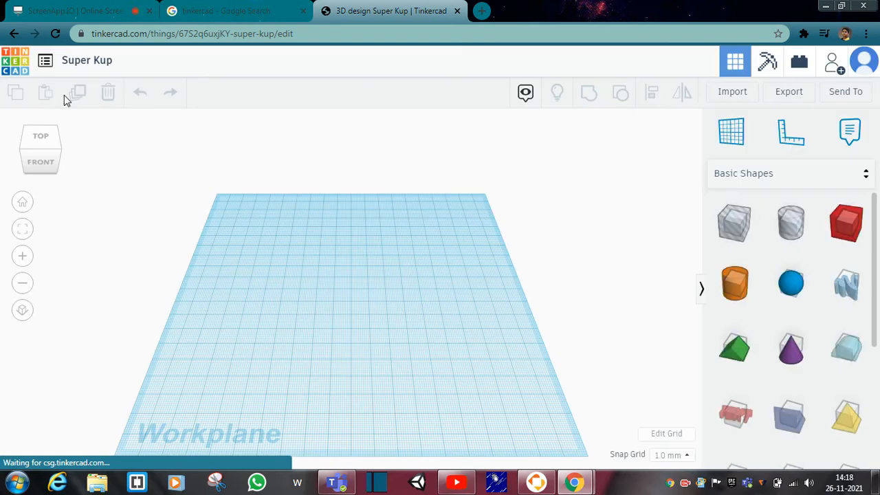
left_click(87, 60)
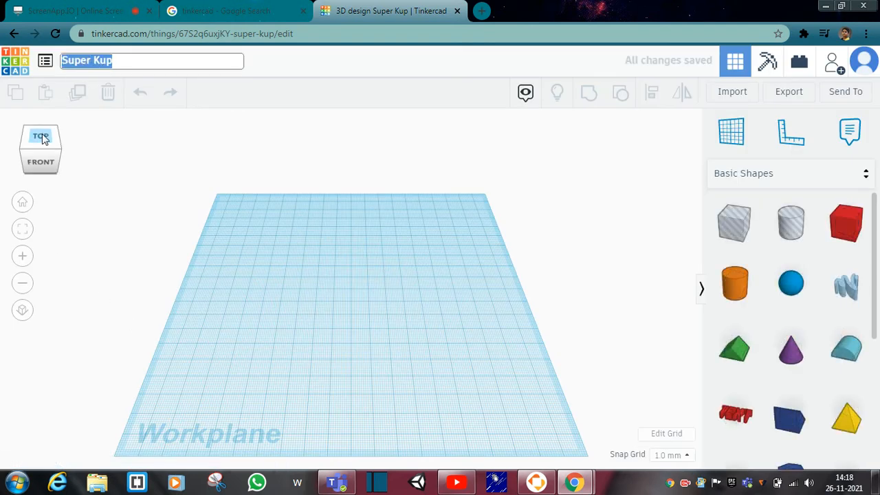
type("keychain making")
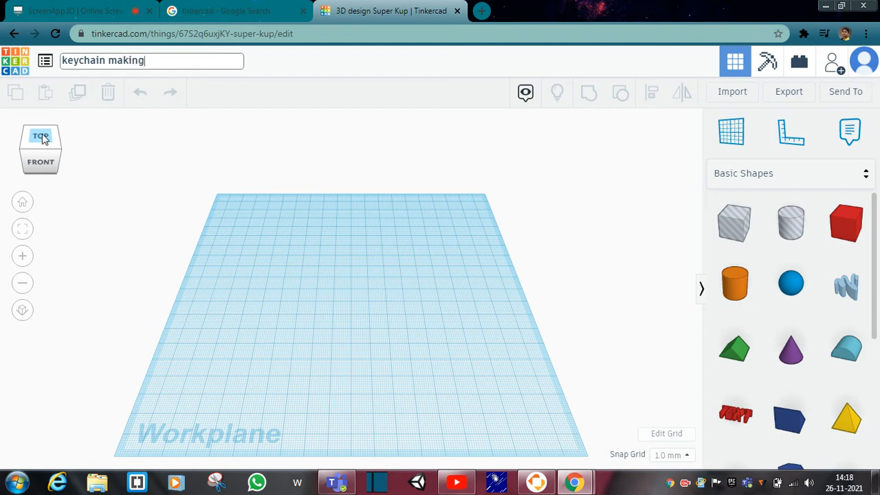
left_click(615, 256)
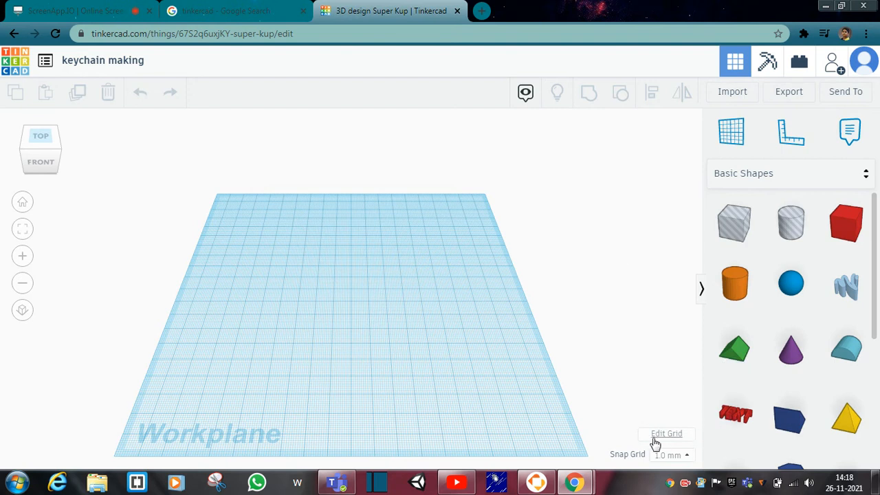
Place a solid red box on the middle of the workplane and reduce its height to 5 mm.
left_click_drag(856, 248, 371, 327)
right_click_drag(422, 304, 397, 294)
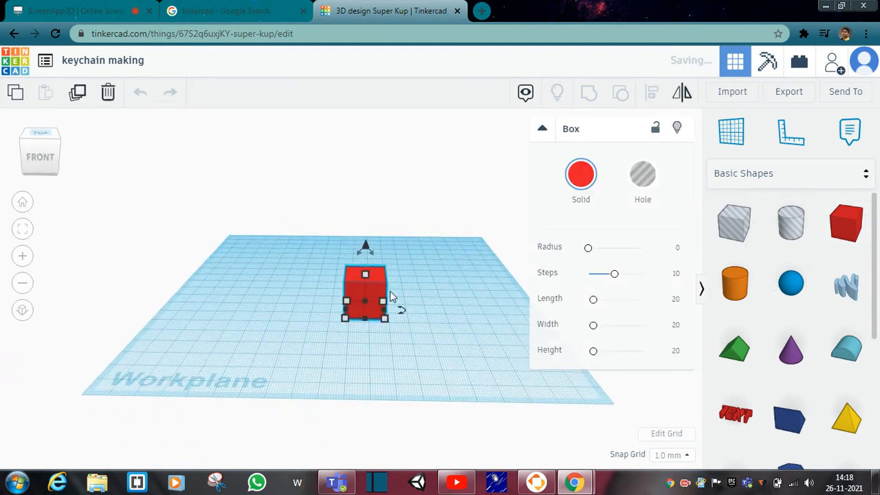
left_click_drag(360, 279, 363, 301)
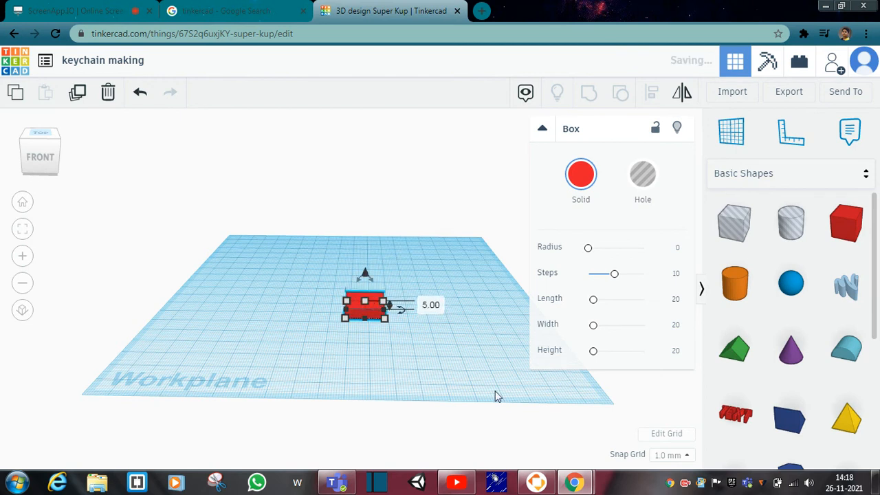
left_click(441, 383)
Stretch the box sideways to 72 mm to form a long keychain plate.
scroll(423, 350, "up", 3)
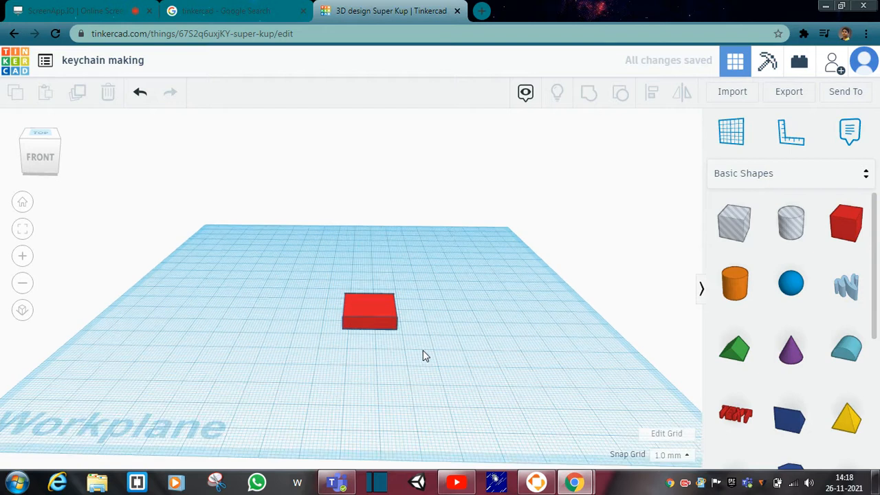
right_click_drag(438, 357, 452, 401)
left_click(391, 342)
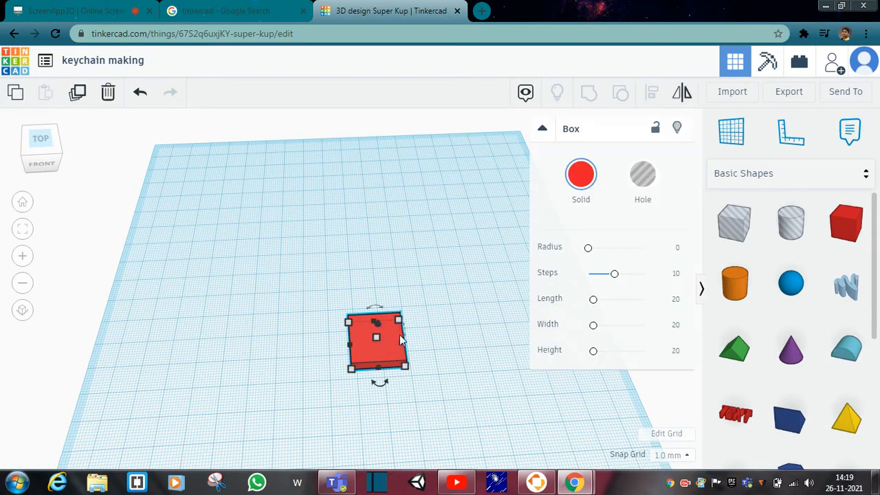
left_click_drag(404, 348, 537, 341)
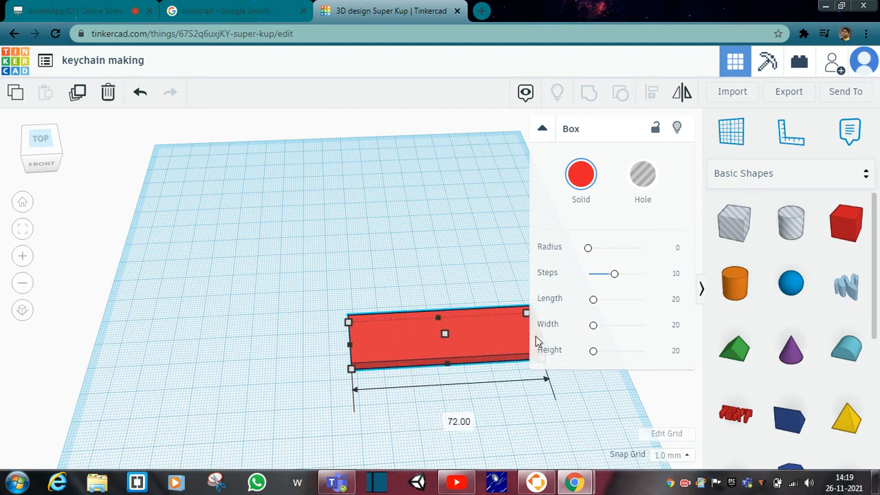
left_click(478, 286)
right_click_drag(531, 390, 555, 372)
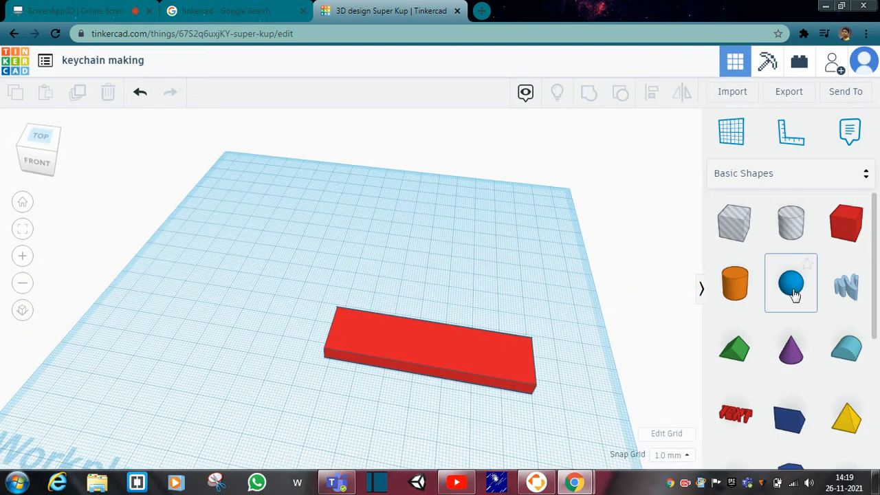
Place a cylinder hole at one end of the plate and shrink its base to about 5 mm by 3 mm.
left_click_drag(801, 237, 363, 338)
mouse_move(359, 301)
left_mouse_down()
mouse_move(358, 314)
mouse_move(358, 297)
left_mouse_up()
left_click_drag(386, 338, 336, 346)
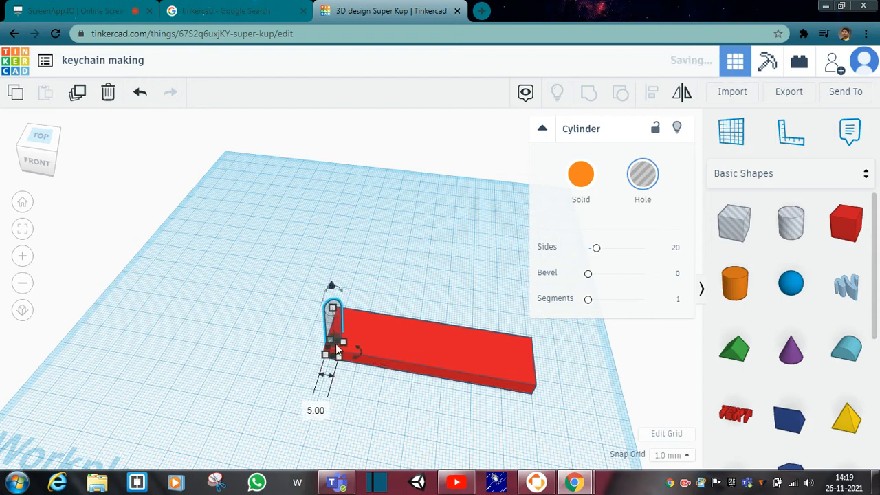
mouse_move(335, 350)
left_mouse_down()
mouse_move(343, 350)
mouse_move(337, 354)
left_mouse_up()
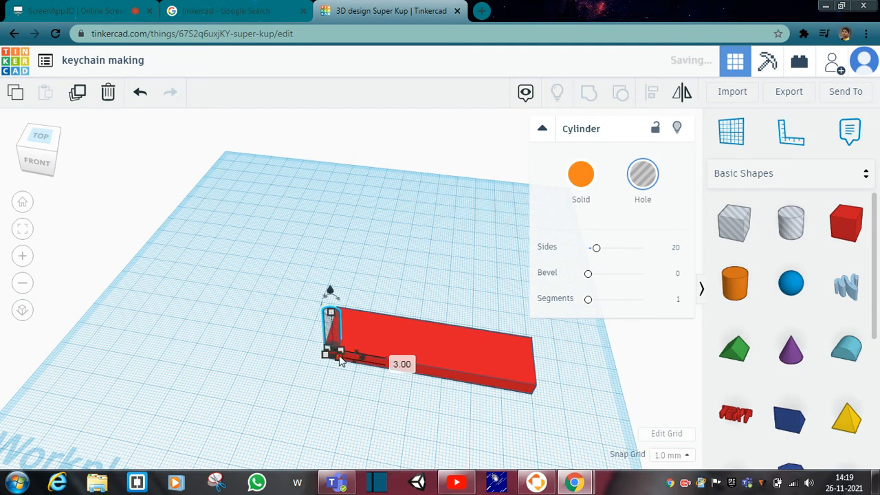
Adjust the base width of the cylinder hole at the plate's corner.
scroll(364, 348, "up", 1)
scroll(395, 366, "up", 5)
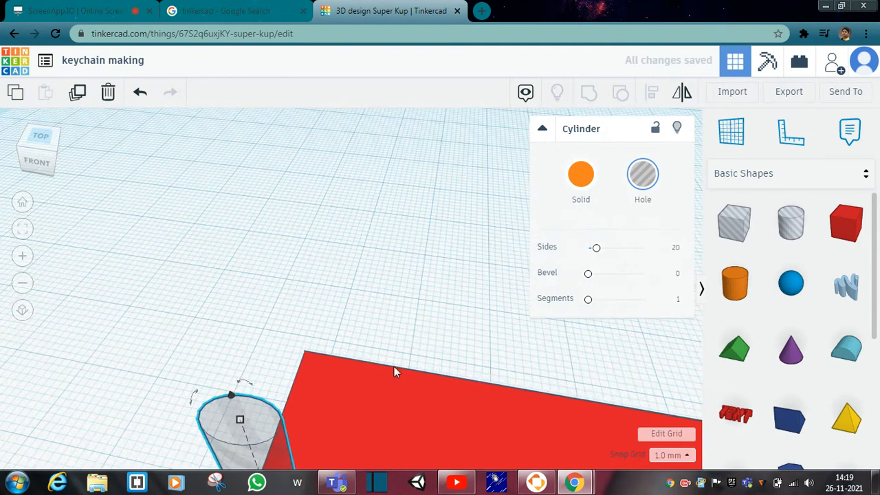
right_click_drag(438, 346, 406, 331)
left_click_drag(364, 406, 334, 402)
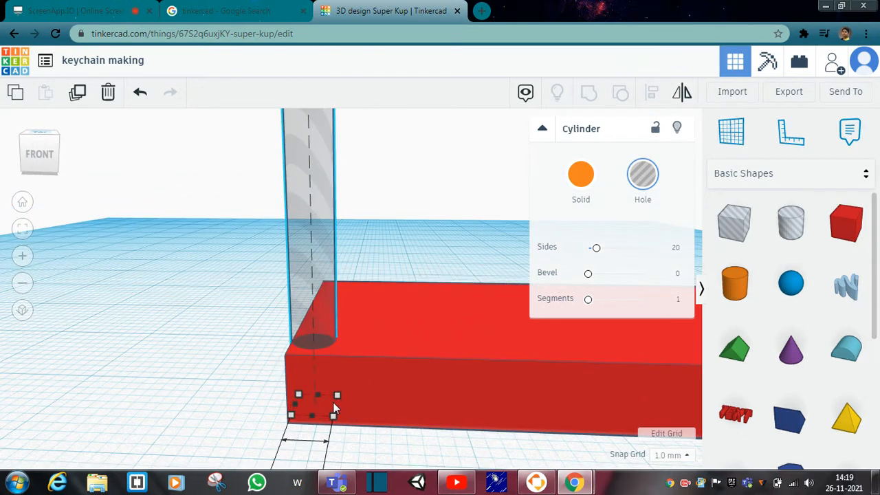
left_click(387, 442)
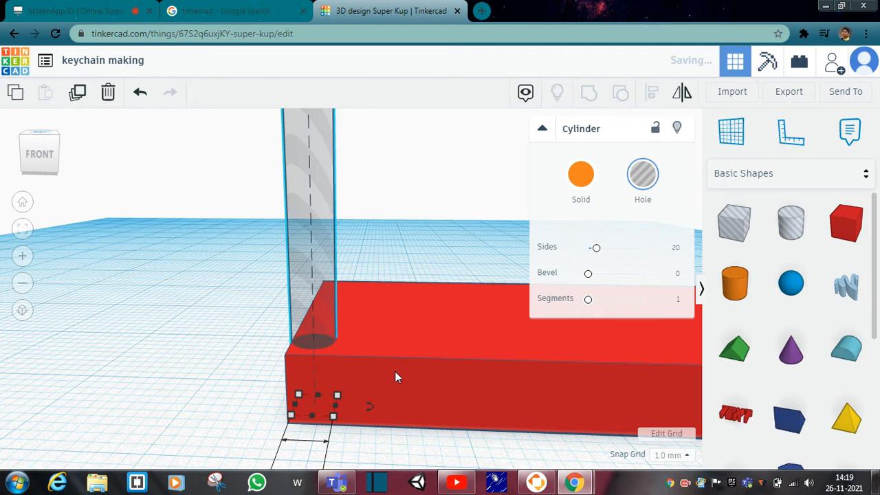
Move the cylinder hole inward from the plate's front corner and lower it 6 mm so it passes through the plate.
scroll(395, 361, "down", 2)
right_click_drag(423, 372, 418, 397)
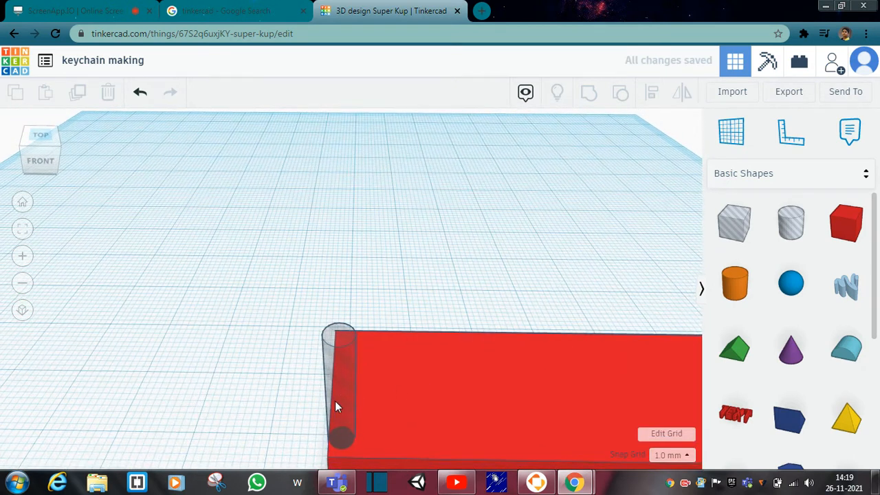
left_click(347, 377)
left_click_drag(348, 377, 350, 361)
right_click_drag(475, 444, 422, 310)
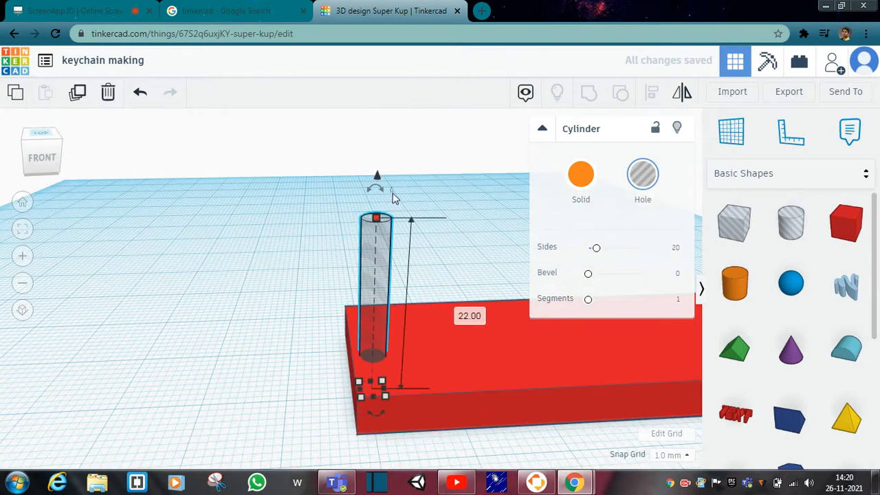
left_click_drag(378, 177, 384, 231)
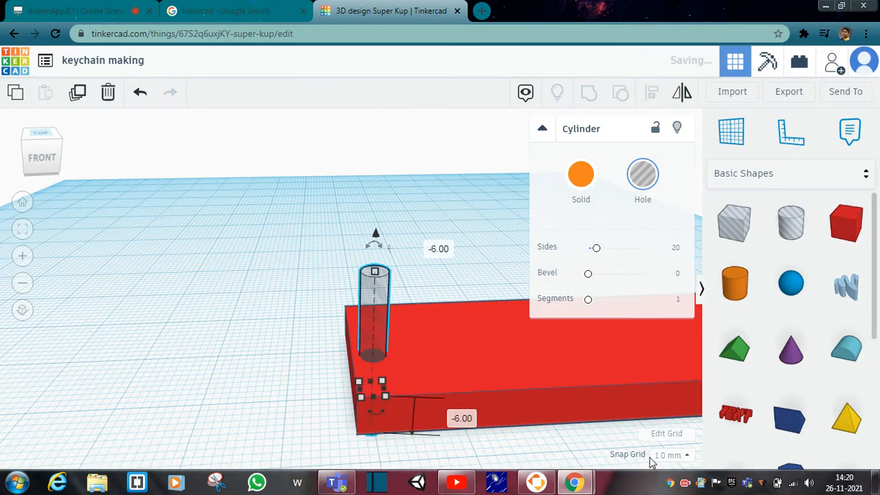
left_click(575, 443)
Place a text shape on the plate and shrink it to fit near the end opposite the hole.
right_click_drag(551, 415, 533, 421)
left_click_drag(733, 416, 600, 401)
right_click_drag(601, 401, 568, 421)
scroll(566, 420, "down", 4)
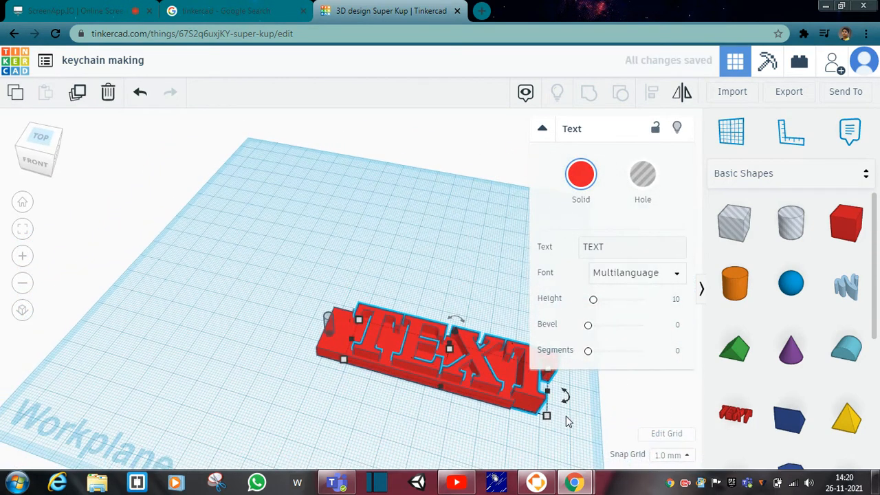
mouse_move(460, 374)
left_mouse_down()
mouse_move(354, 371)
mouse_move(390, 357)
mouse_move(390, 343)
mouse_move(428, 330)
mouse_move(489, 361)
mouse_move(473, 362)
left_mouse_up()
Set the text shape's font to Sans and its text to "Geeky coder" followed by the owner's first name.
left_click(620, 277)
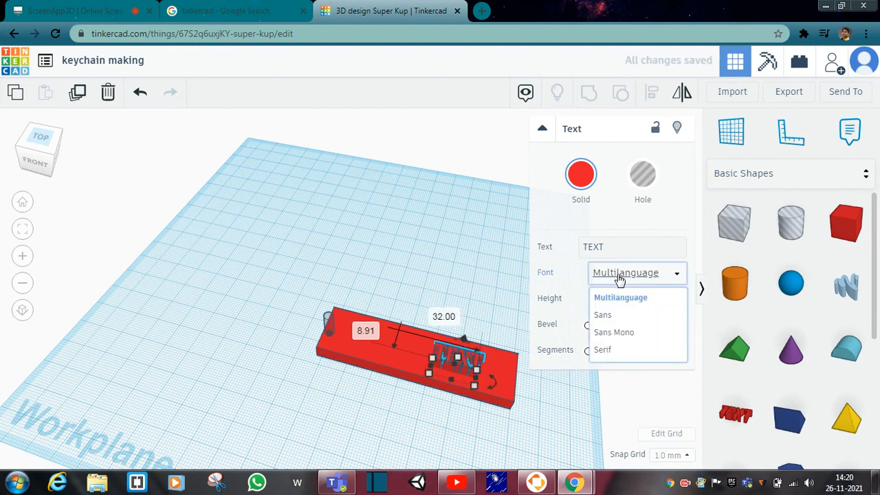
left_click(631, 323)
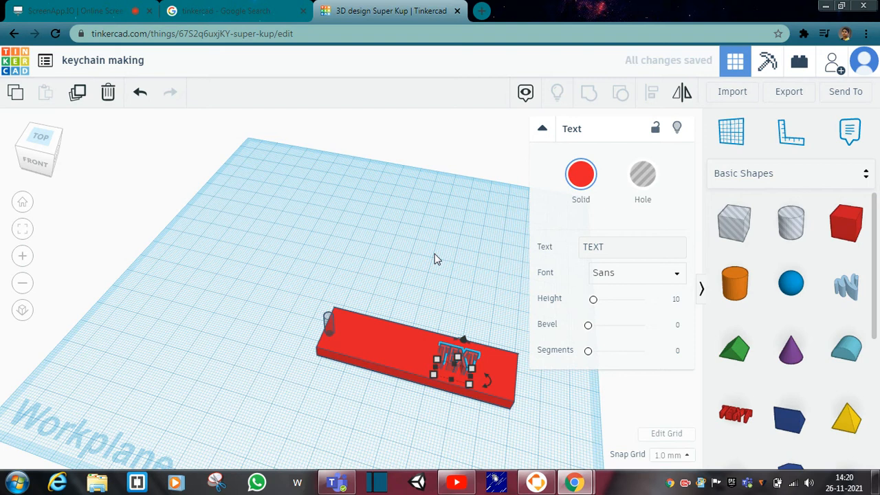
left_click(607, 247)
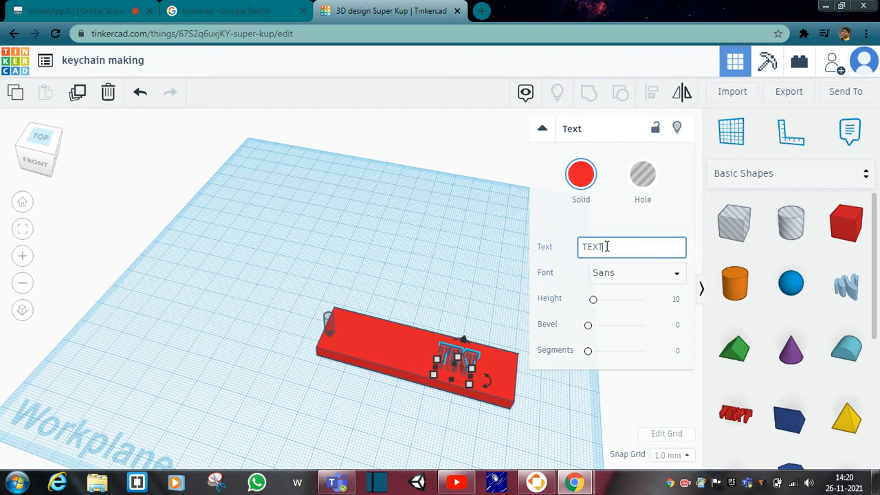
key("BackSpace")
key("BackSpace")
key("BackSpace")
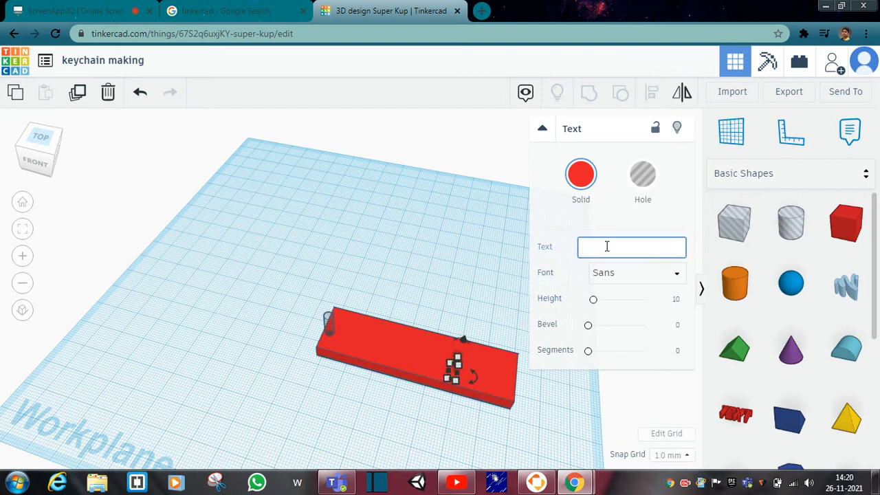
type("Geek")
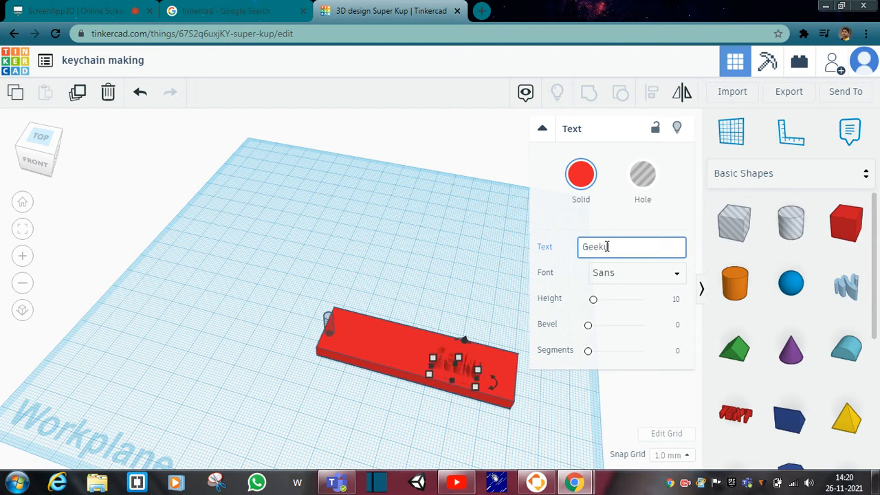
type("y coder ")
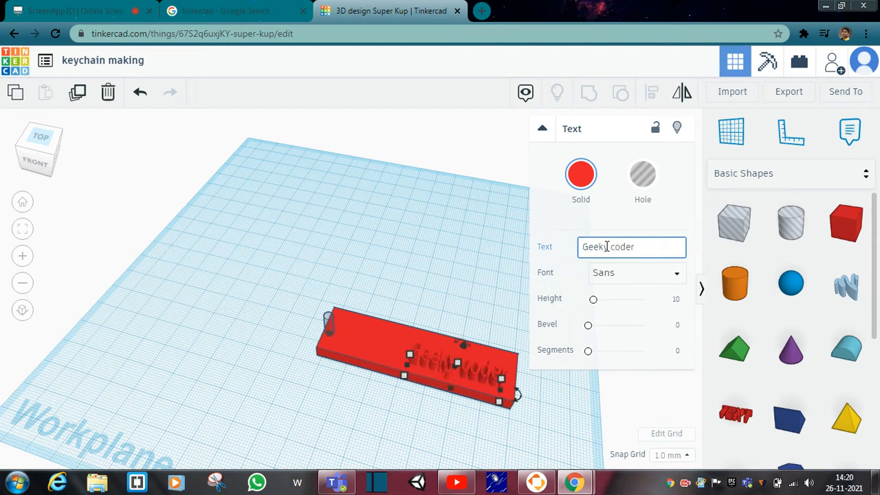
type("lit")
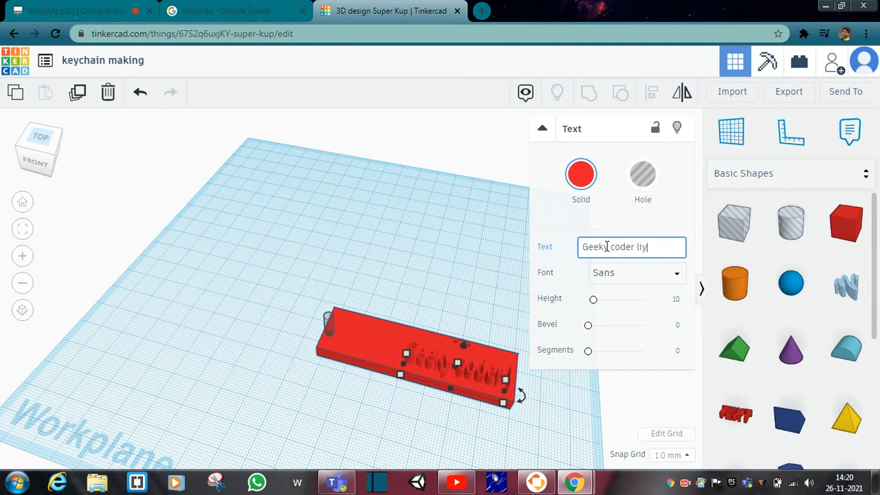
type("hin")
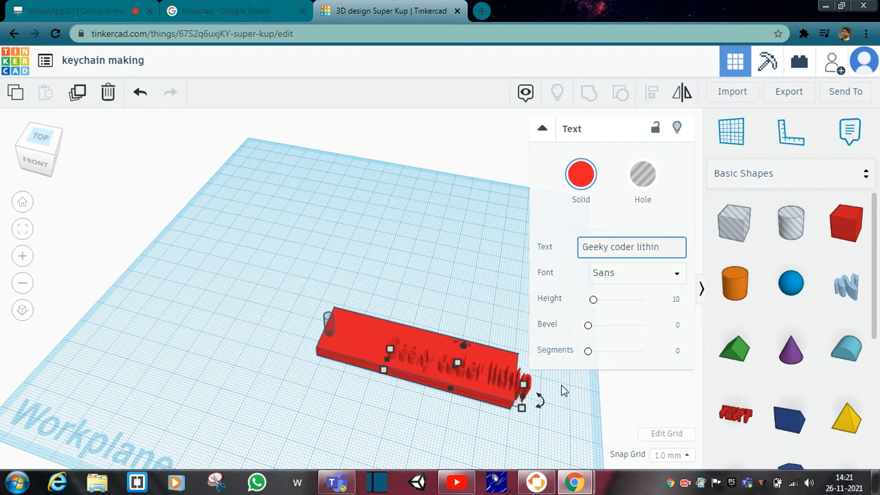
left_click(531, 376)
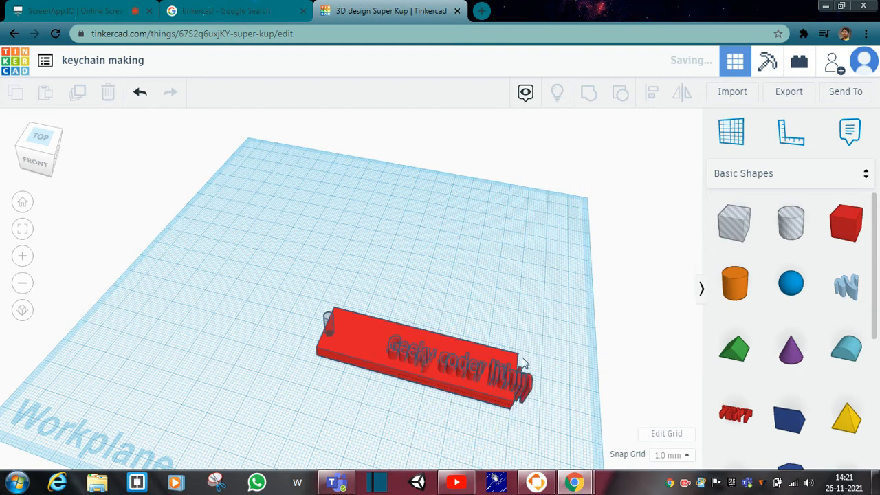
Turn the rectangular keychain plate into a hole shape.
left_click(514, 374)
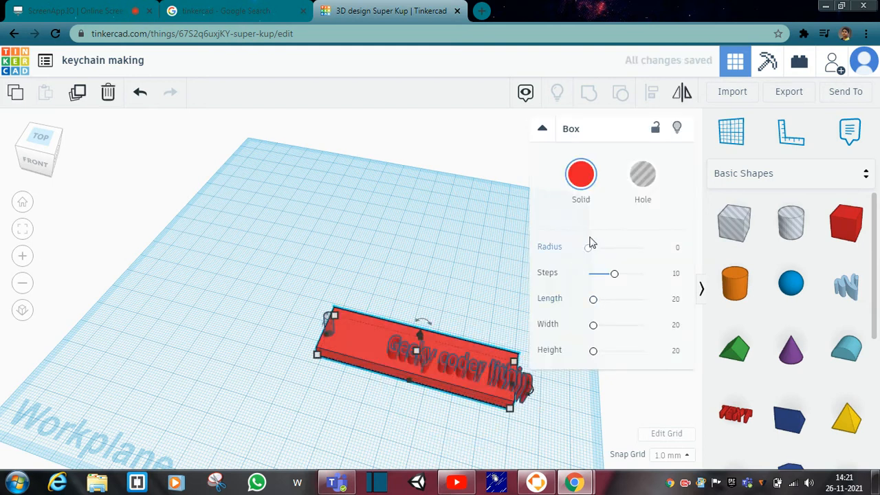
left_click(629, 183)
left_click(556, 401)
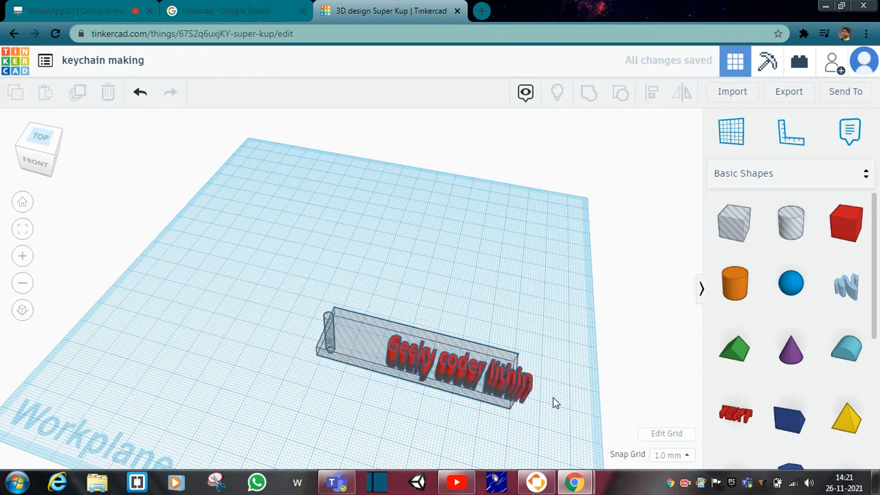
left_click(350, 337)
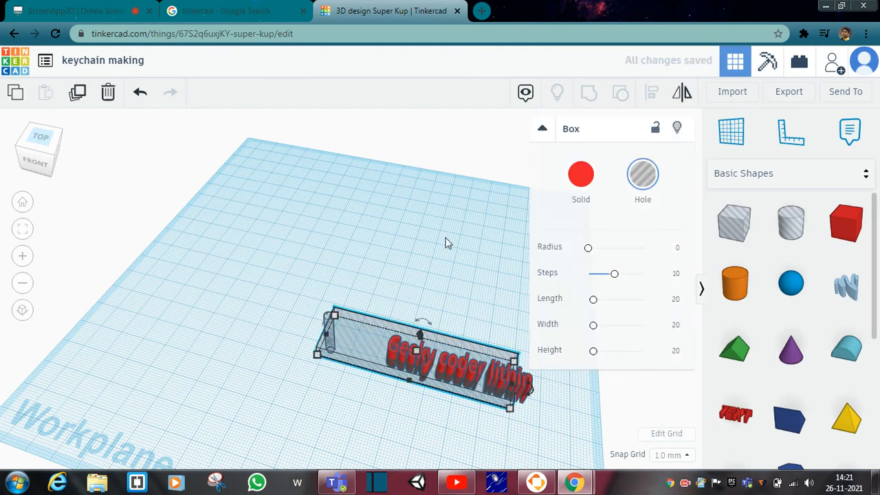
Turn the keychain plate back into a solid and make the name text a hole.
left_click(581, 176)
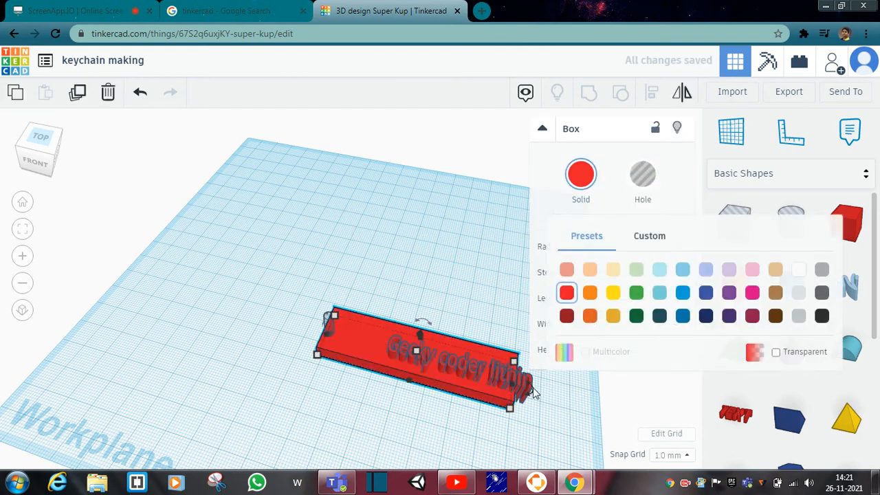
left_click(456, 365)
left_click(475, 368)
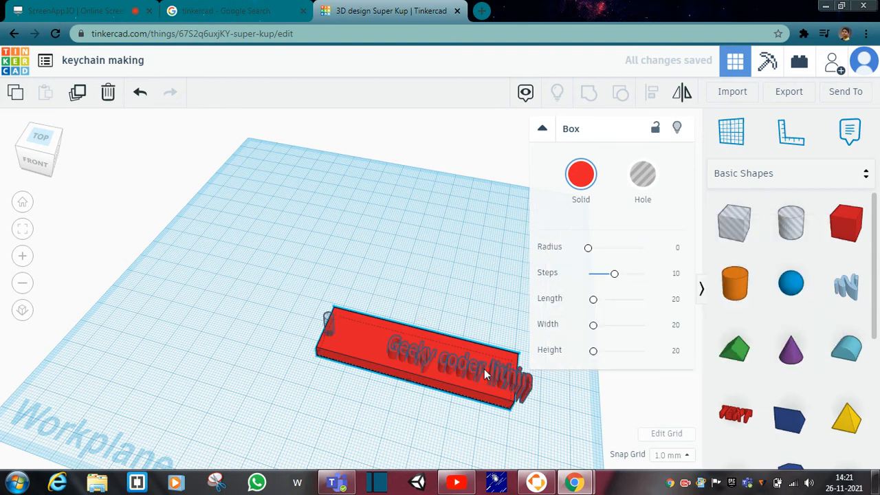
left_click(467, 371)
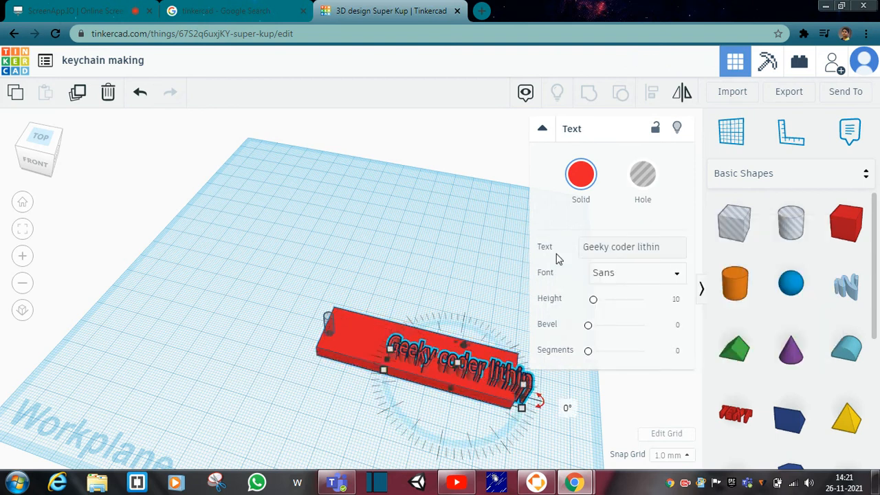
left_click(637, 177)
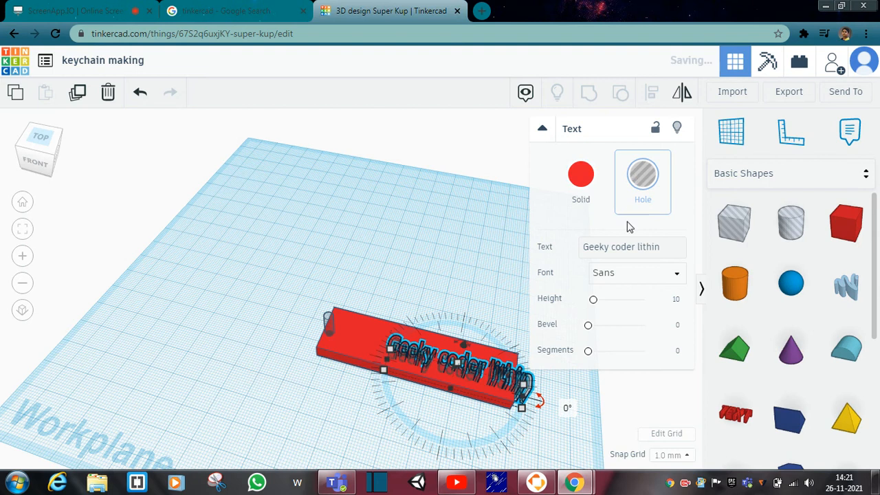
left_click(557, 401)
Shorten the name text hole to about 30 mm long so it fits within the plate.
scroll(559, 392, "up", 2)
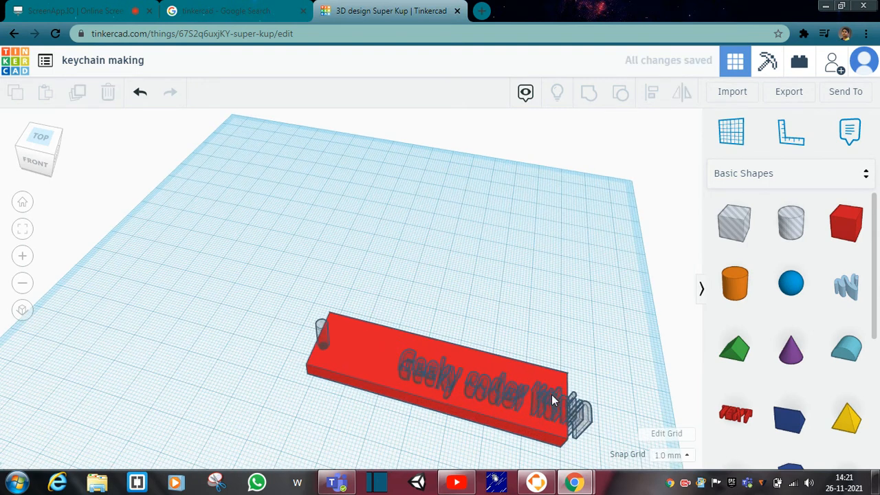
left_click(550, 396)
left_click_drag(571, 429, 506, 414)
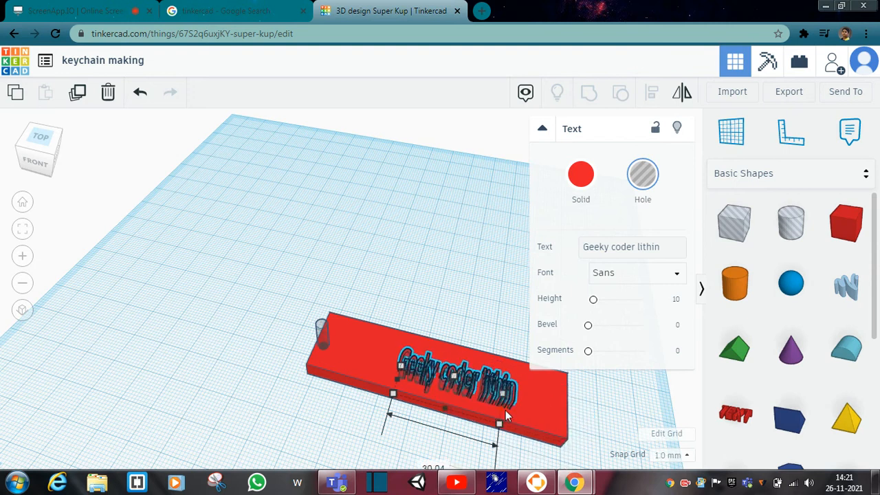
left_click_drag(447, 413, 456, 399)
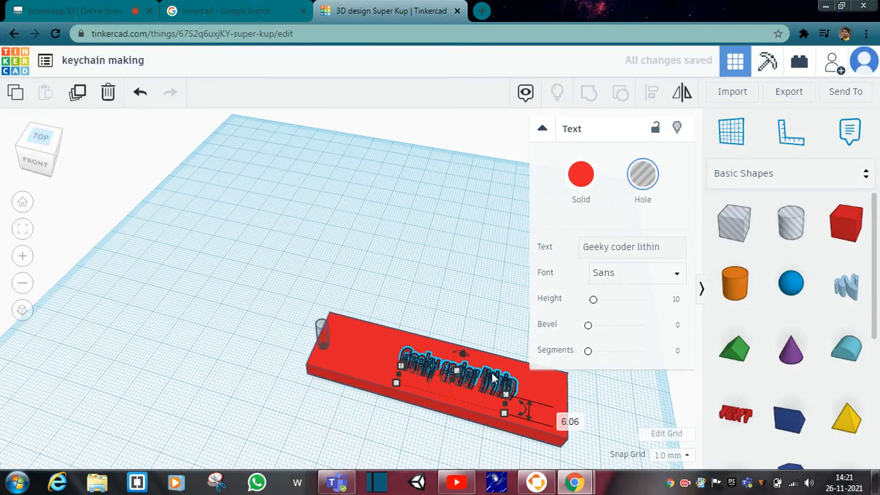
left_click_drag(510, 381, 474, 374)
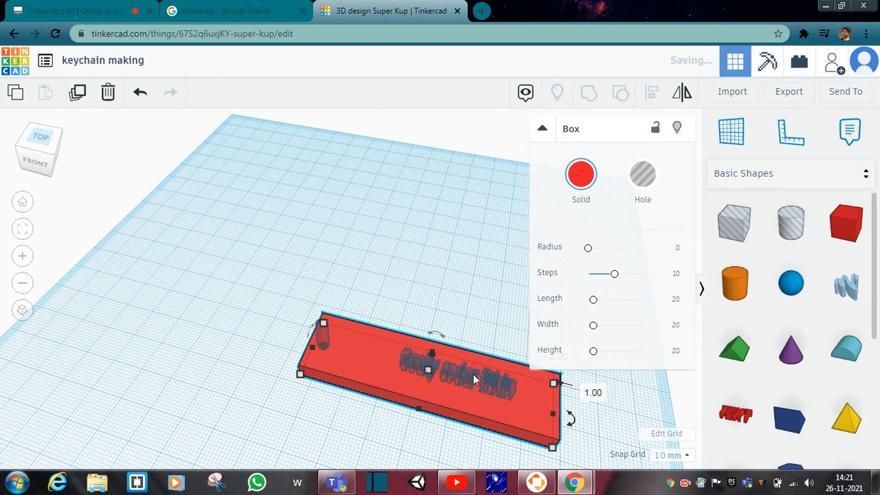
key("ctrl+z")
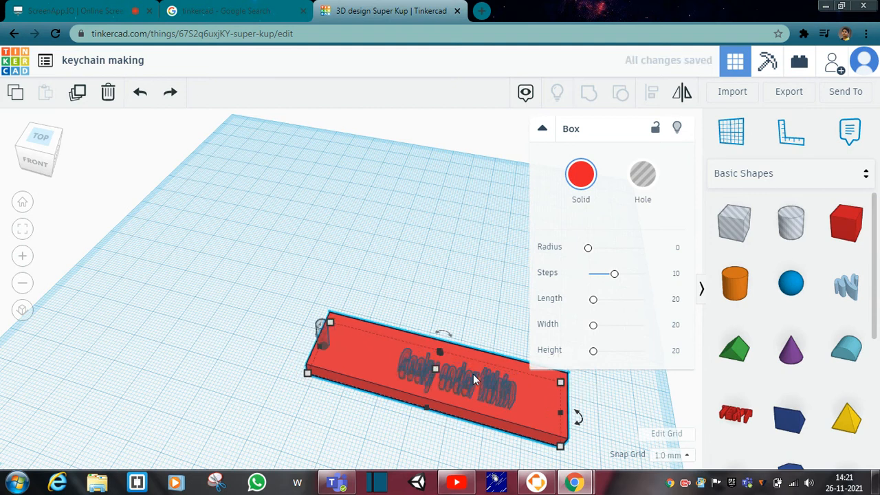
Move the name text about 13 mm along the plate toward the end opposite the cylinder hole.
left_click(482, 387)
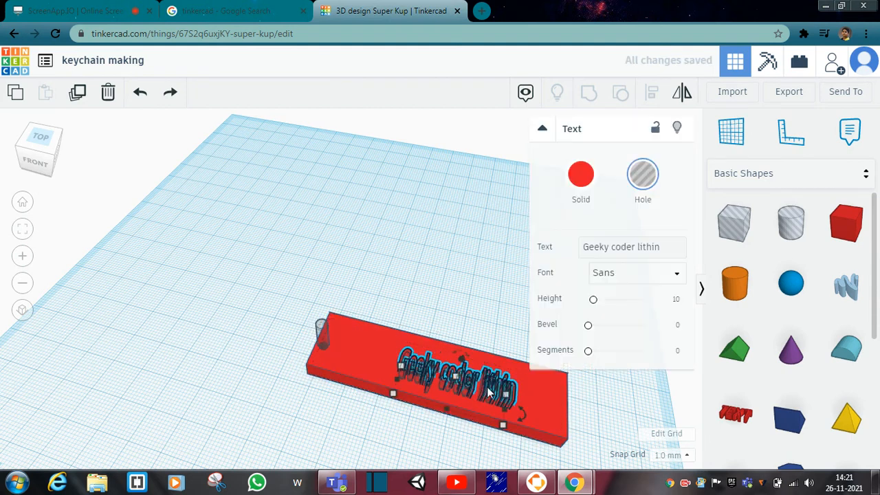
left_click_drag(491, 390, 540, 403)
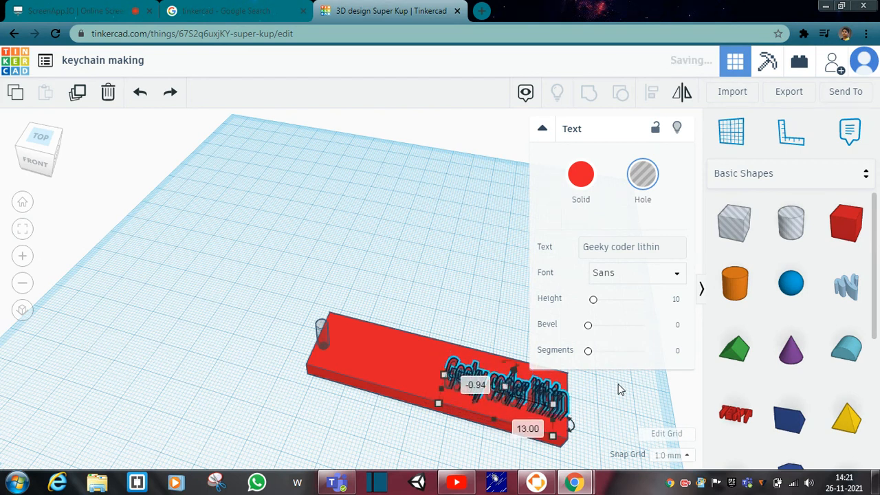
Bevel the plate's corners with a radius of 2.87 and 1 step, and set its length to 19.63.
left_click(377, 359)
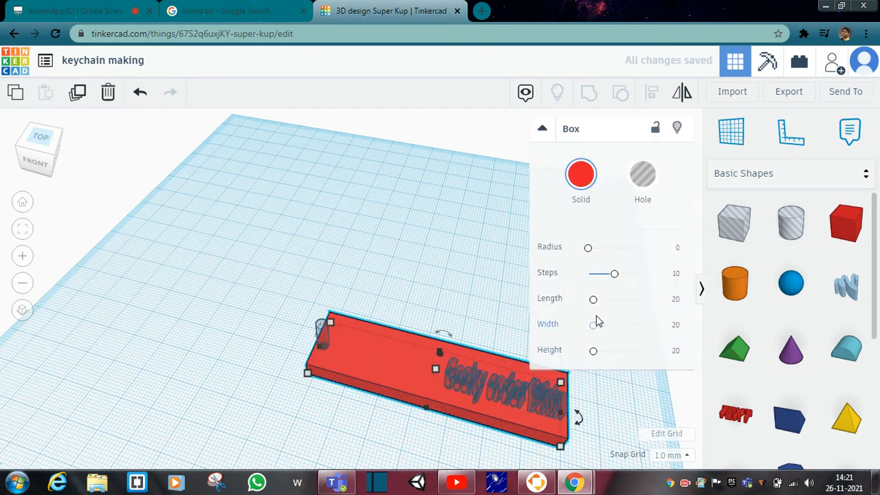
mouse_move(594, 307)
left_mouse_down()
mouse_move(631, 308)
mouse_move(591, 314)
mouse_move(599, 312)
left_mouse_up()
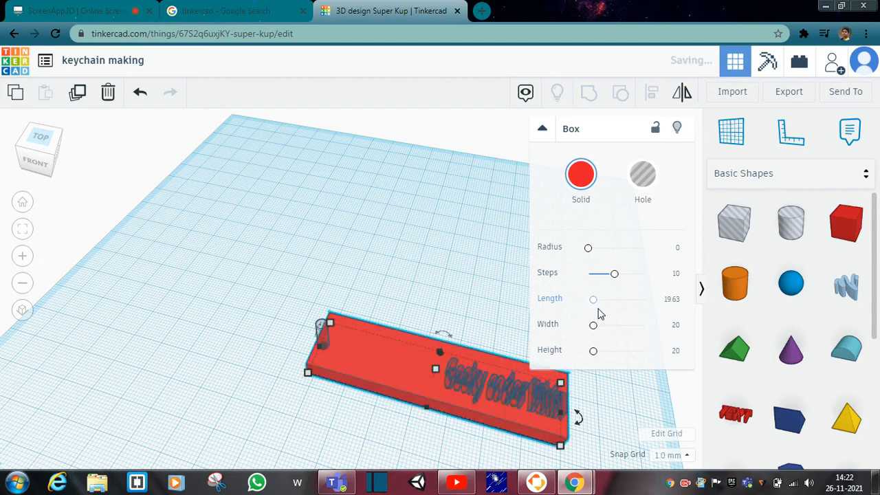
left_click_drag(614, 275, 577, 283)
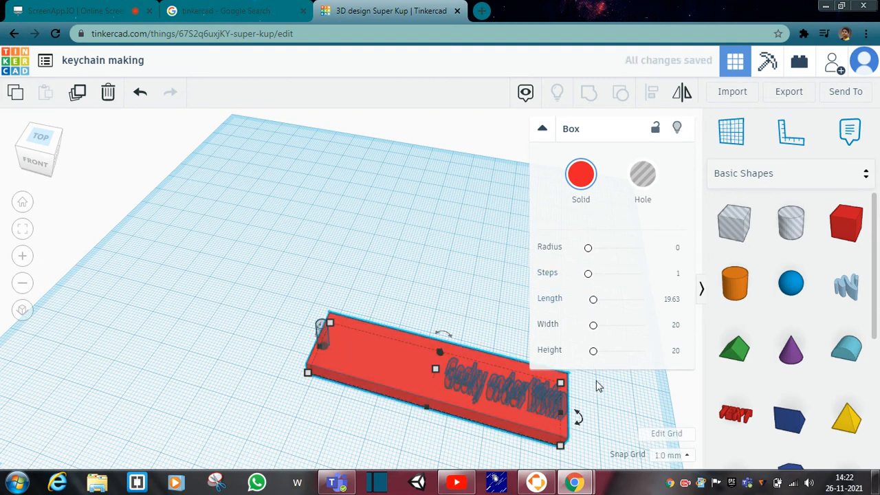
left_click_drag(588, 248, 578, 265)
left_click_drag(589, 251, 570, 259)
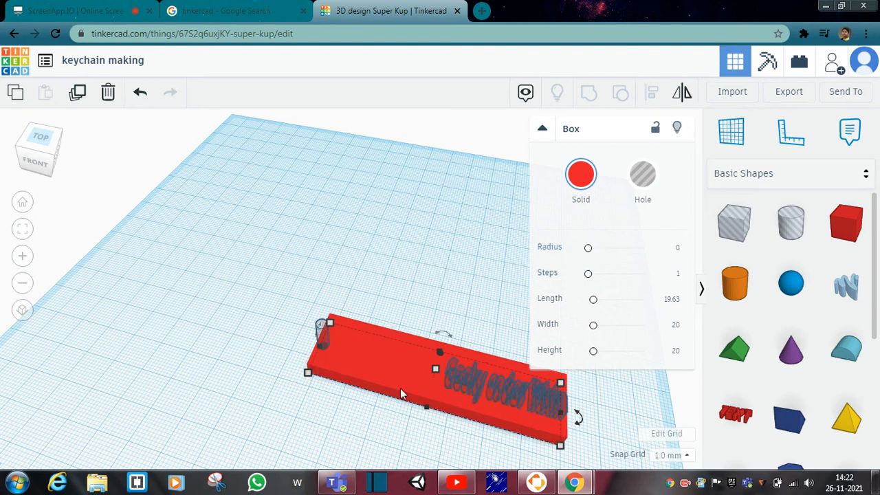
mouse_move(588, 249)
left_mouse_down()
mouse_move(604, 257)
mouse_move(596, 257)
left_mouse_up()
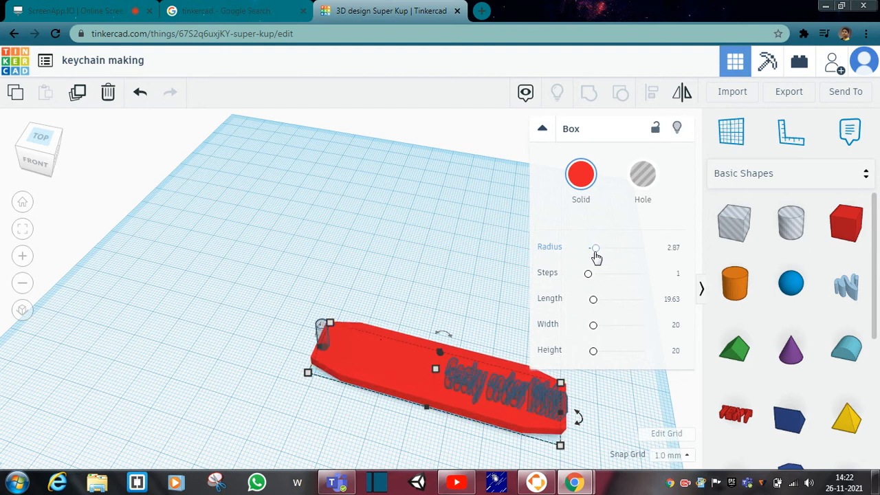
left_click(426, 298)
Move the cylinder hole slightly across the plate's bevelled end, toward the middle of that end.
right_click_drag(263, 403, 339, 420)
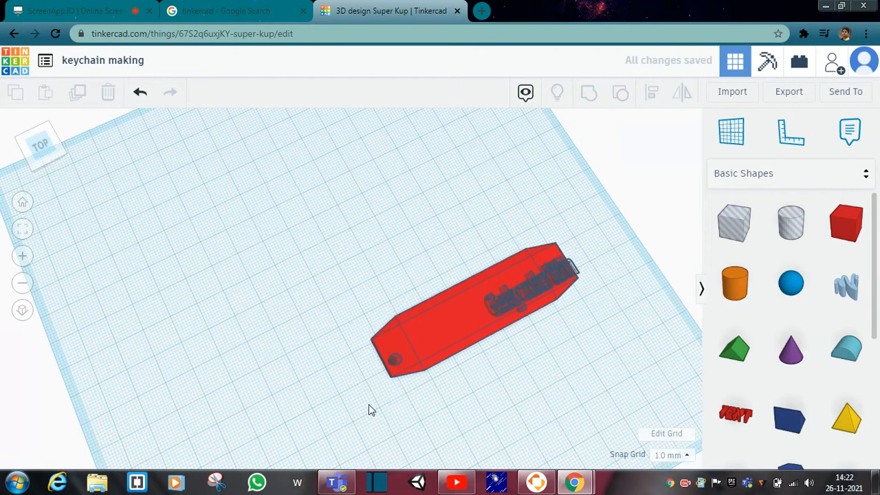
left_click(394, 362)
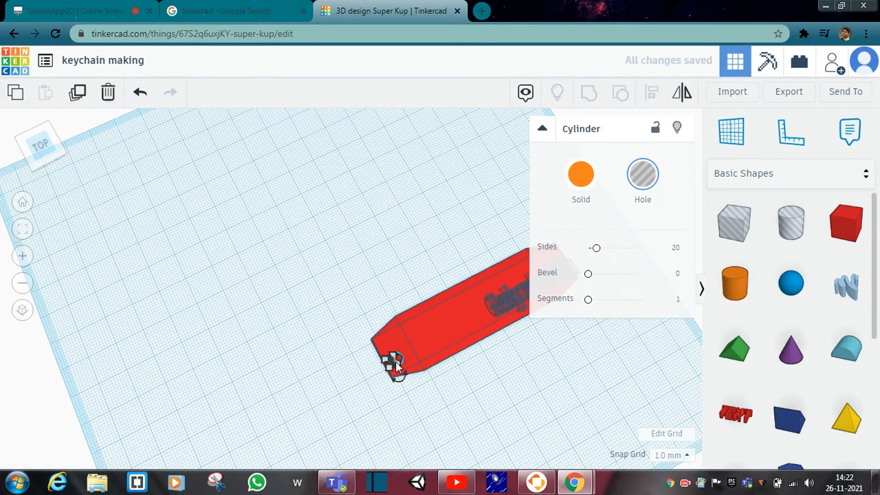
mouse_move(420, 375)
right_mouse_down()
mouse_move(422, 384)
mouse_move(418, 369)
right_mouse_up()
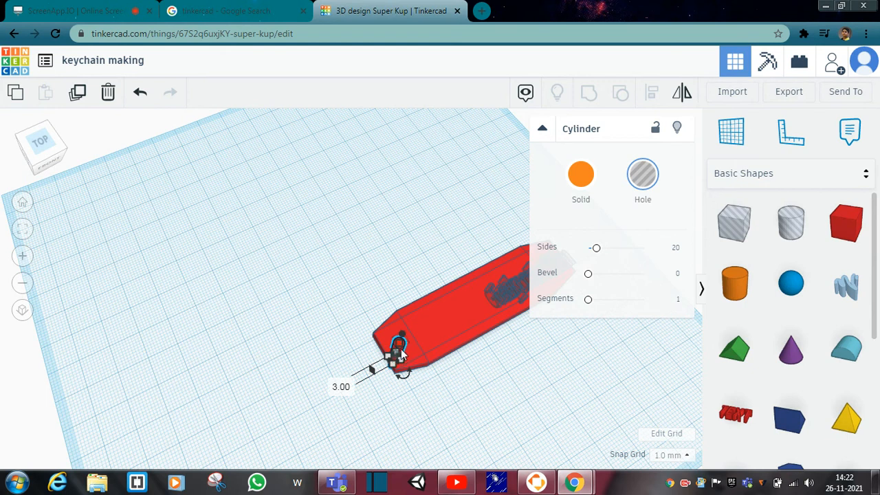
left_click(403, 369)
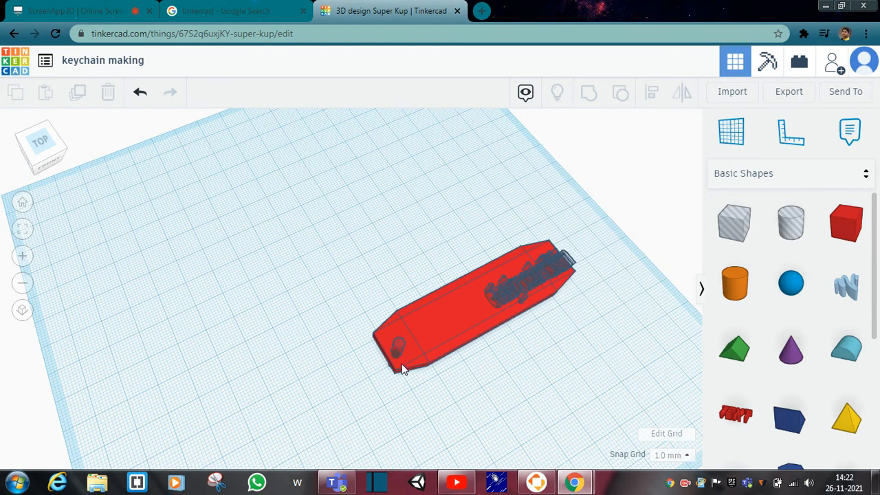
right_click_drag(395, 373, 423, 296)
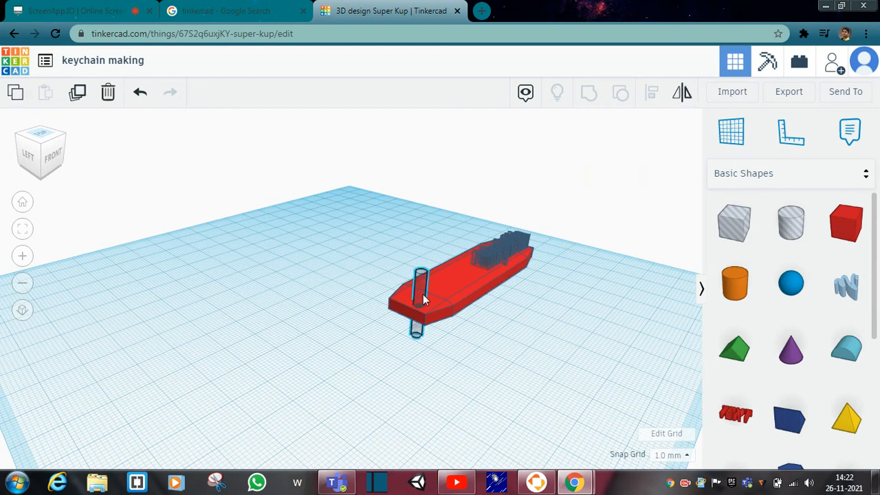
left_click(422, 294)
left_click_drag(422, 293, 414, 288)
left_click(528, 403)
Lower the name text hole 9 mm so it cuts into the plate.
right_click_drag(529, 403, 282, 414)
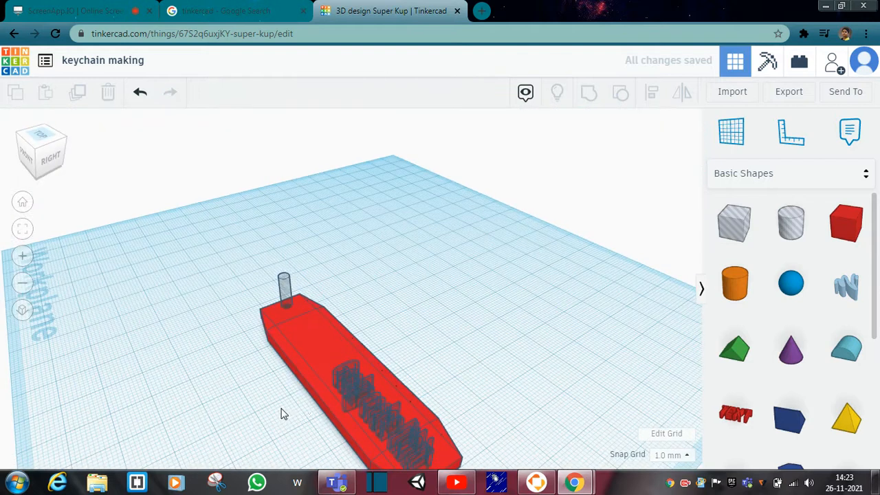
left_click(362, 389)
left_click_drag(379, 385, 454, 362)
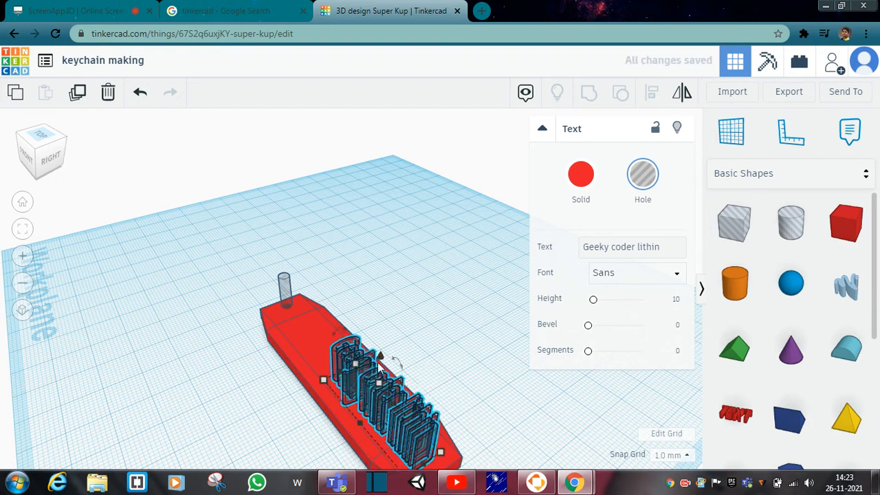
left_click_drag(380, 357, 383, 389)
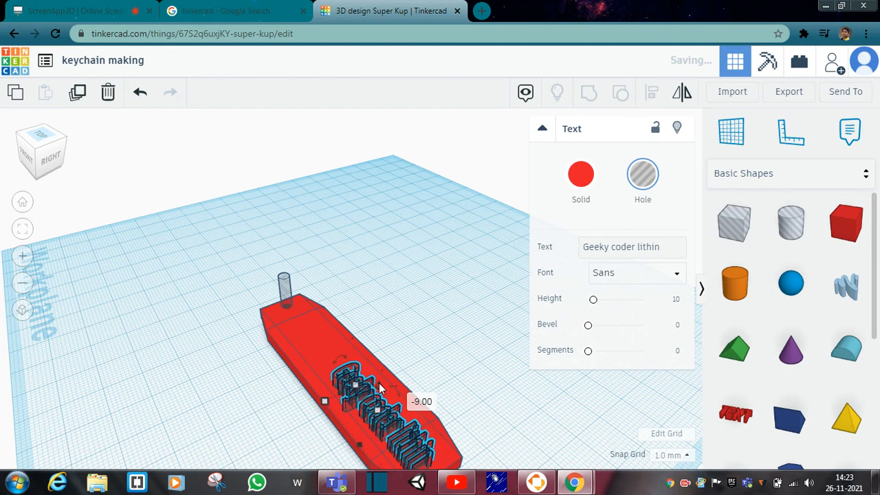
left_click(452, 367)
right_click_drag(471, 383, 535, 389)
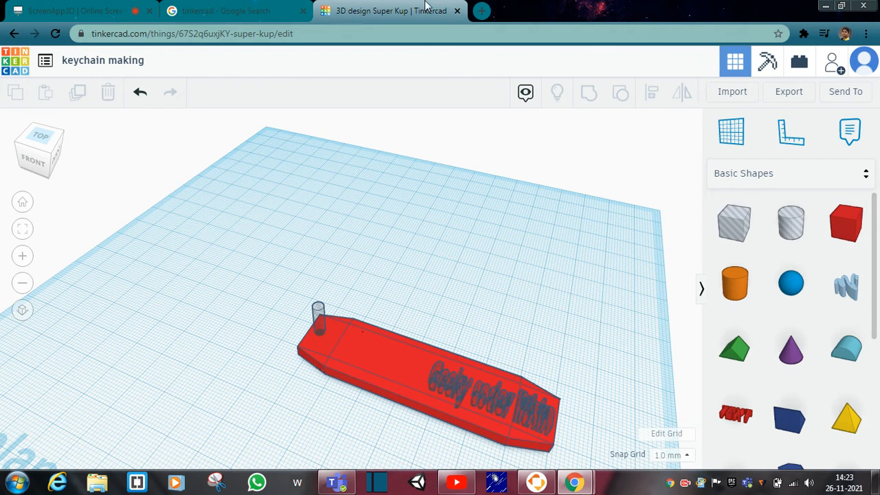
Open the picsvg.com converter in a new browser tab.
left_click(482, 11)
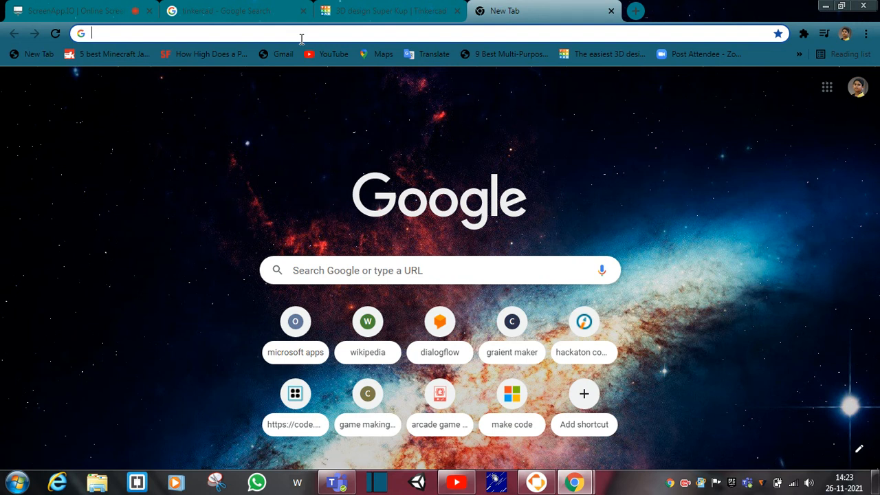
type("pic")
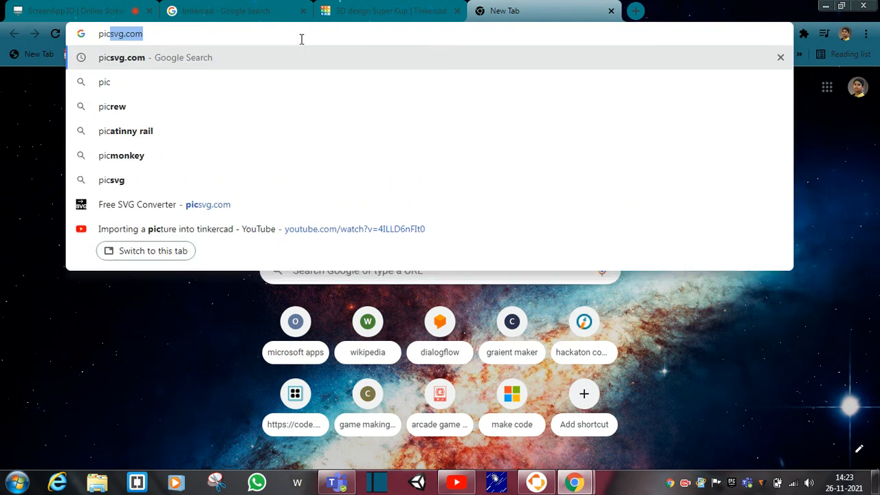
type("svg")
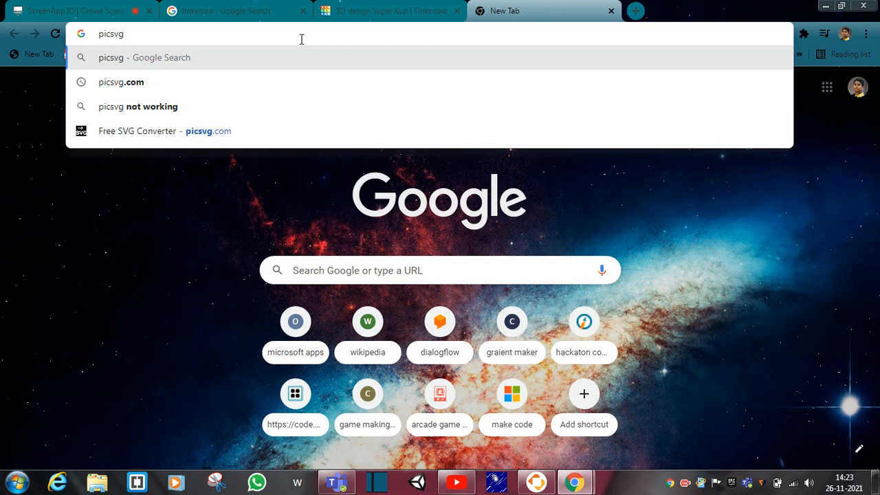
type(".com")
key("Return")
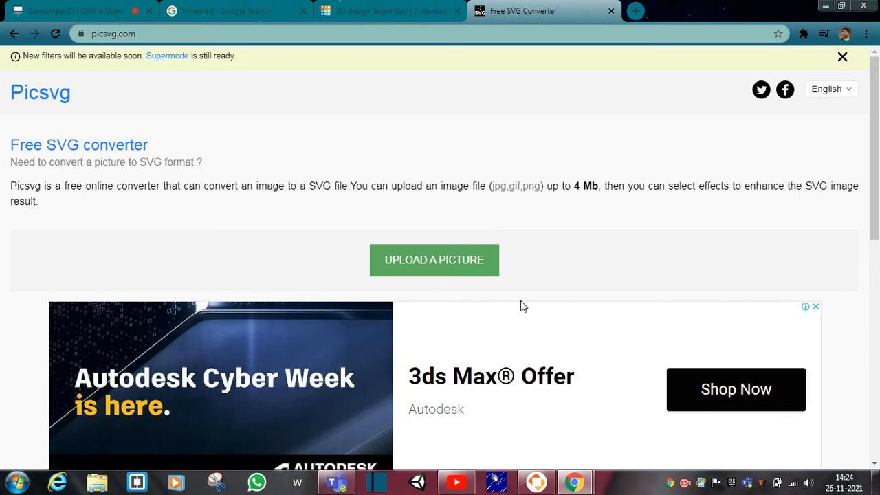
Upload the portrait PNG "sedfghjkljyhrzxacwermjkl" from the Desktop for conversion to SVG.
left_click(438, 254)
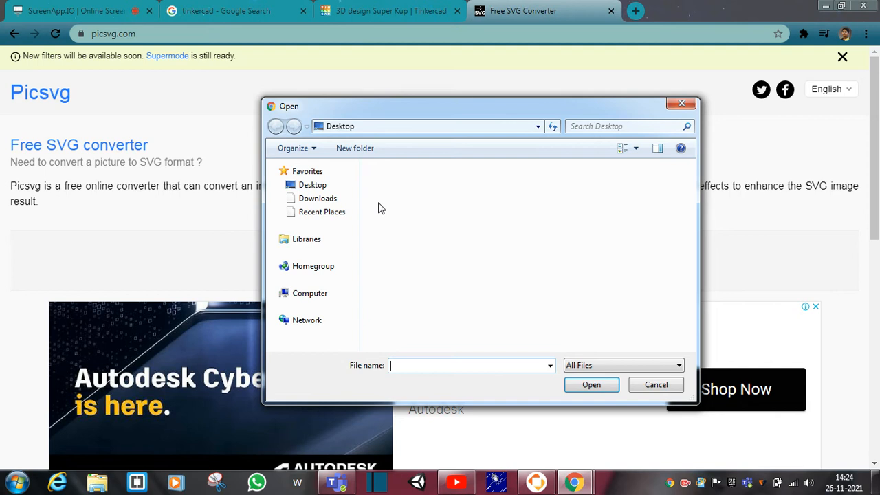
left_click_drag(694, 191, 698, 306)
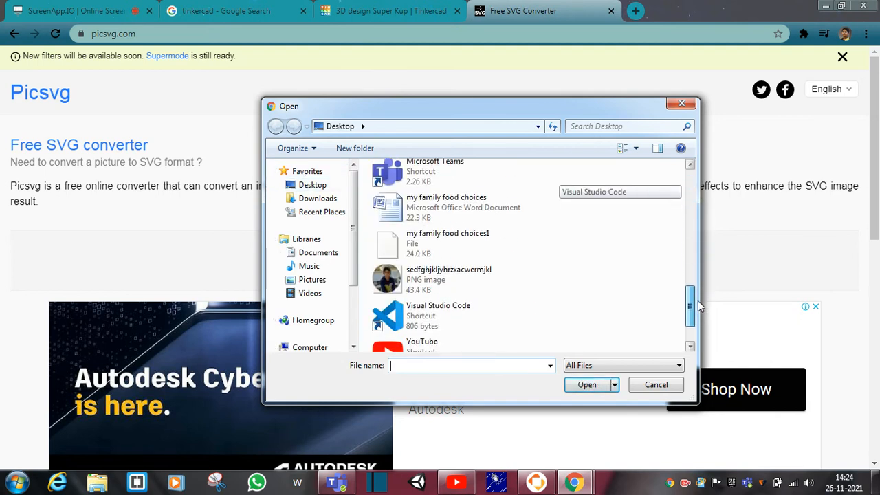
left_click(411, 269)
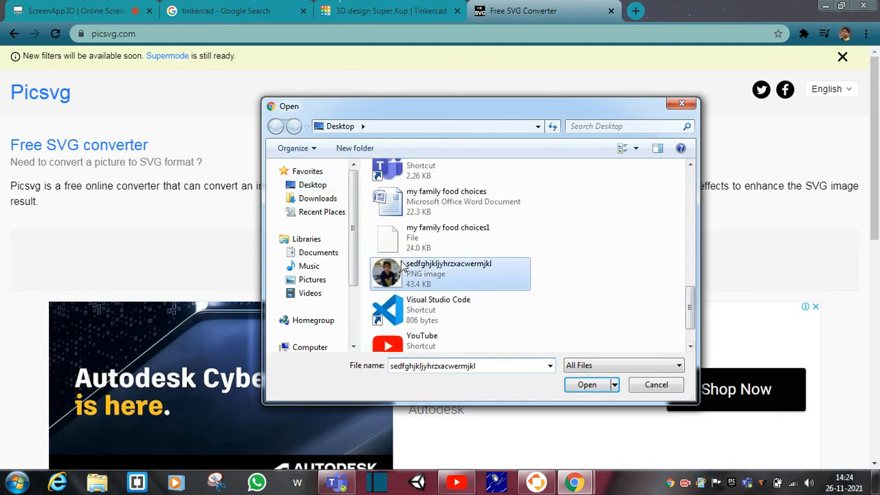
left_click(588, 385)
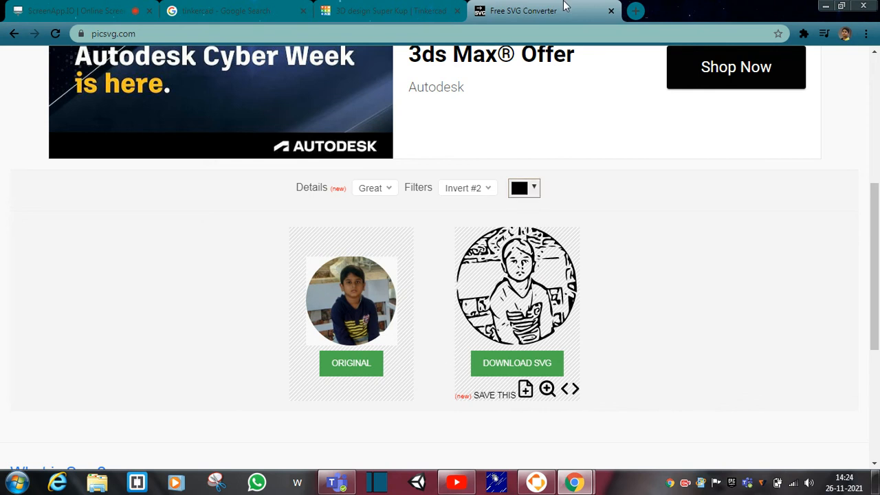
Set the detail level of the SVG conversion to Strong.
left_click(389, 192)
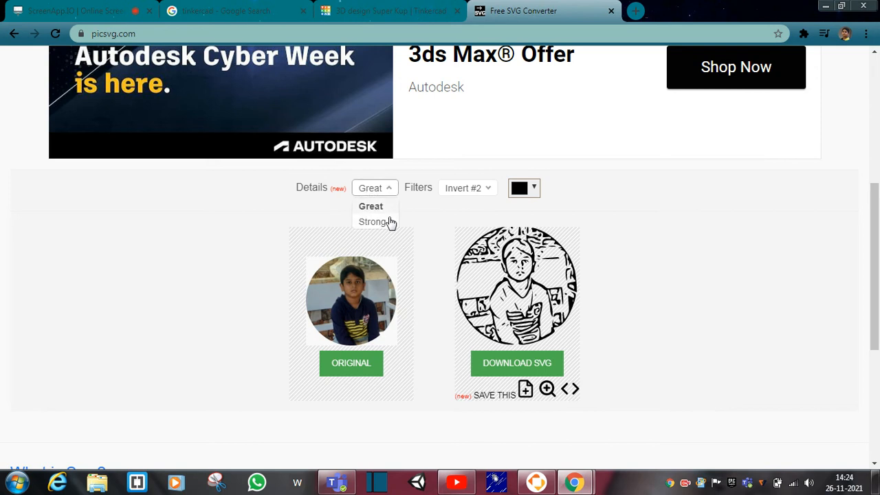
left_click(389, 222)
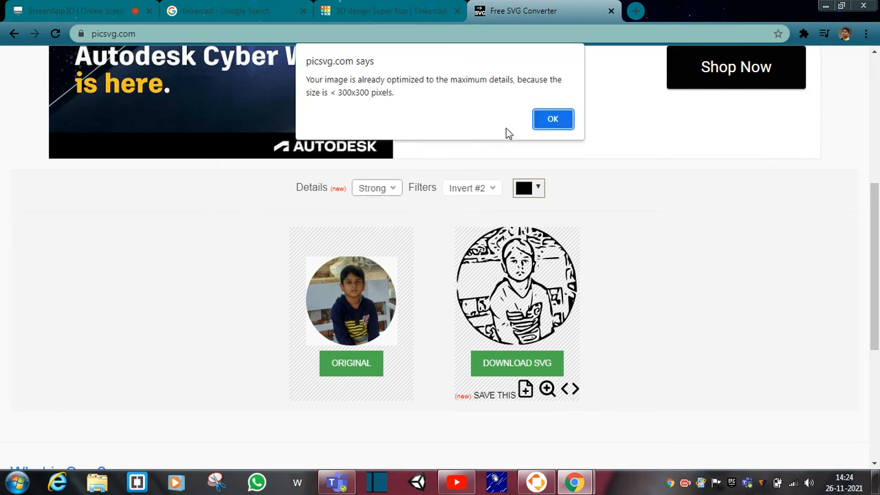
Dismiss the converter's notice about the image's detail level.
left_click(552, 119)
Try the Invert #3 filter on the portrait conversion and return to Invert #2.
left_click(472, 190)
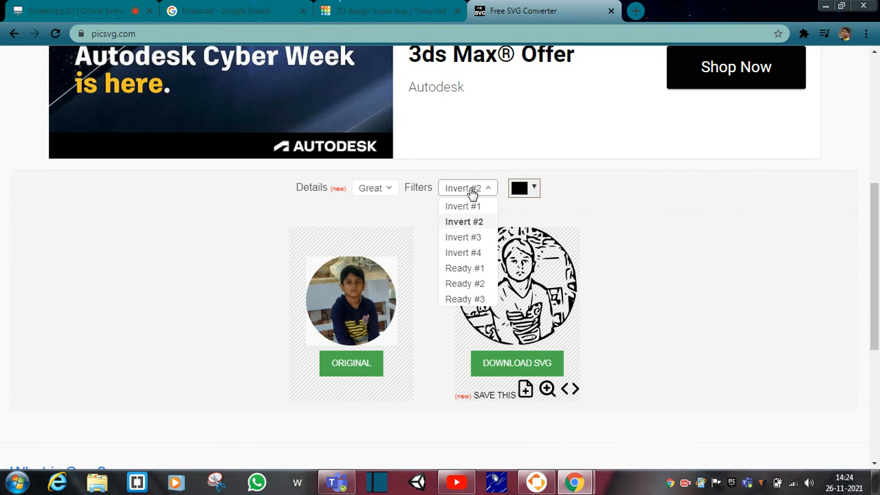
left_click(480, 237)
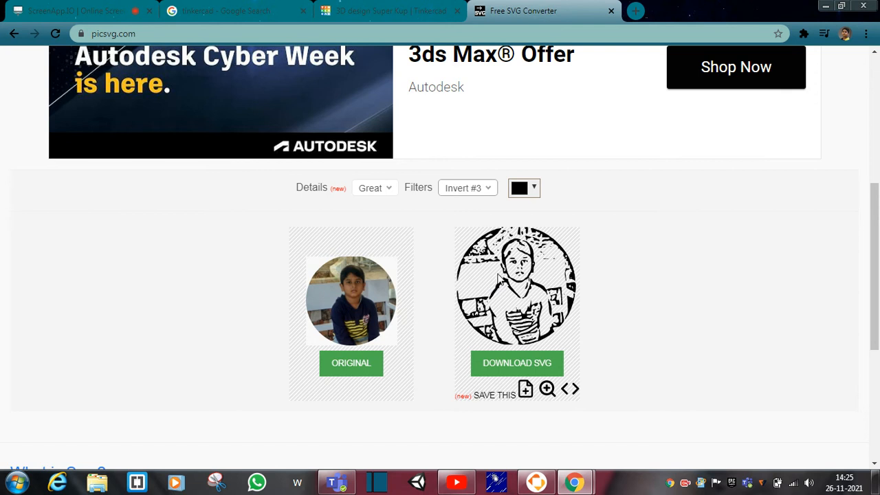
left_click(471, 192)
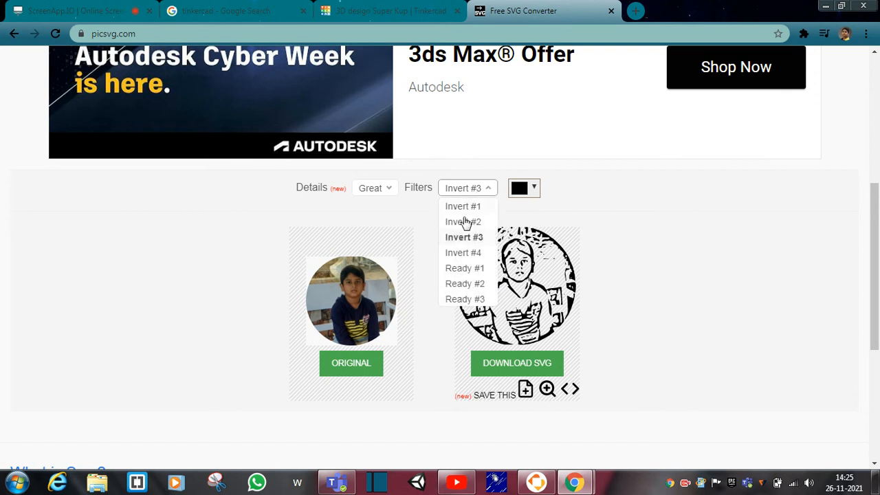
left_click(464, 223)
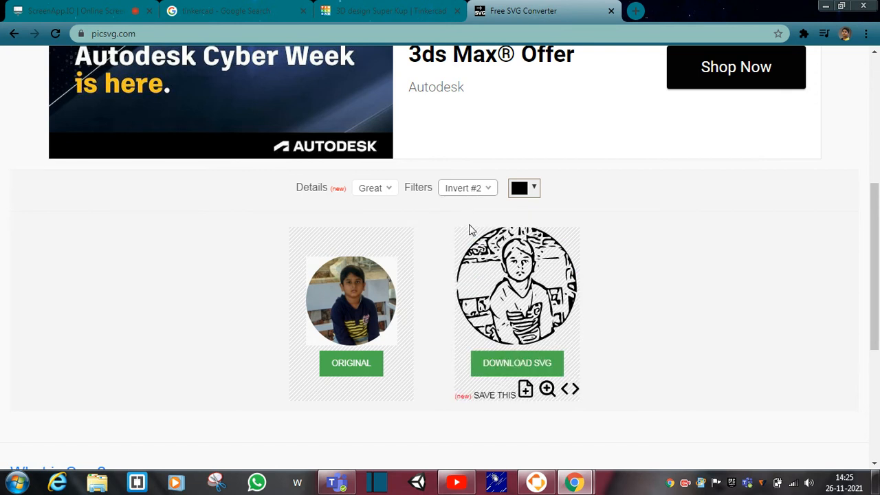
Set the colour of the converted portrait to orange and download it as an SVG.
left_click(518, 189)
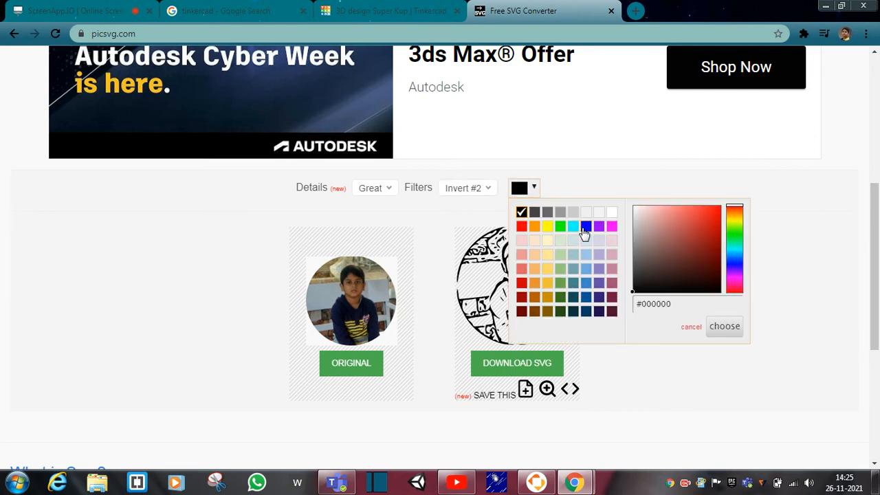
left_click(538, 228)
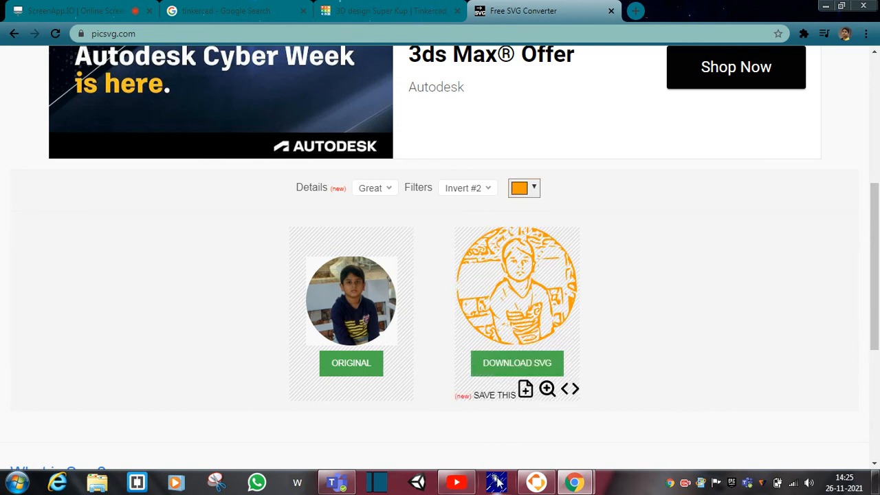
left_click(508, 366)
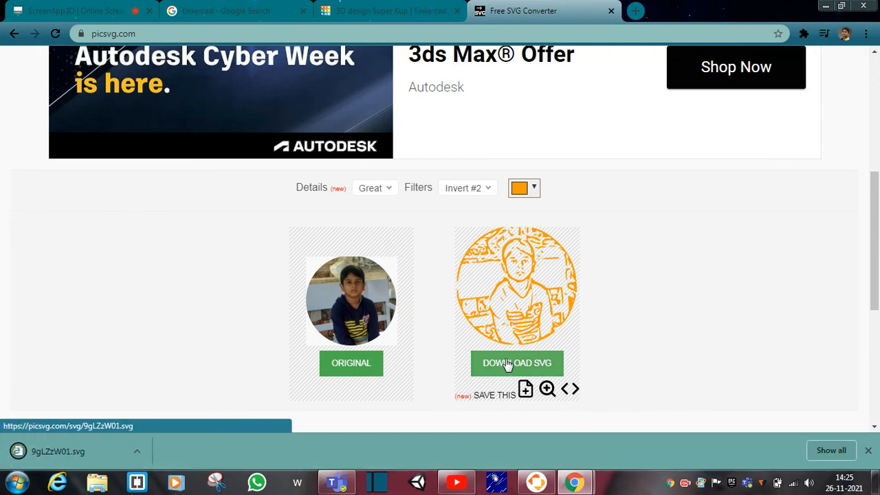
Switch to Tinkercad and import 9gLZzW01.svg at 100% scale, centred on the artboard.
left_click(372, 5)
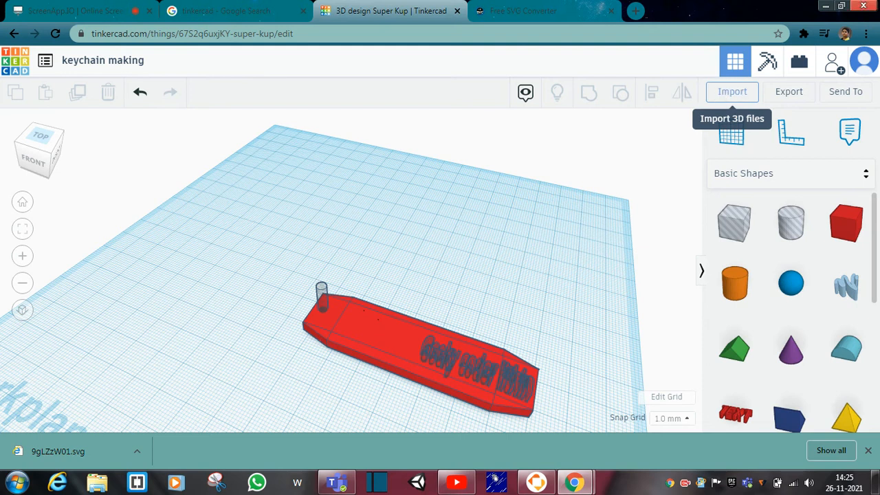
left_click(739, 89)
left_click_drag(19, 443, 448, 188)
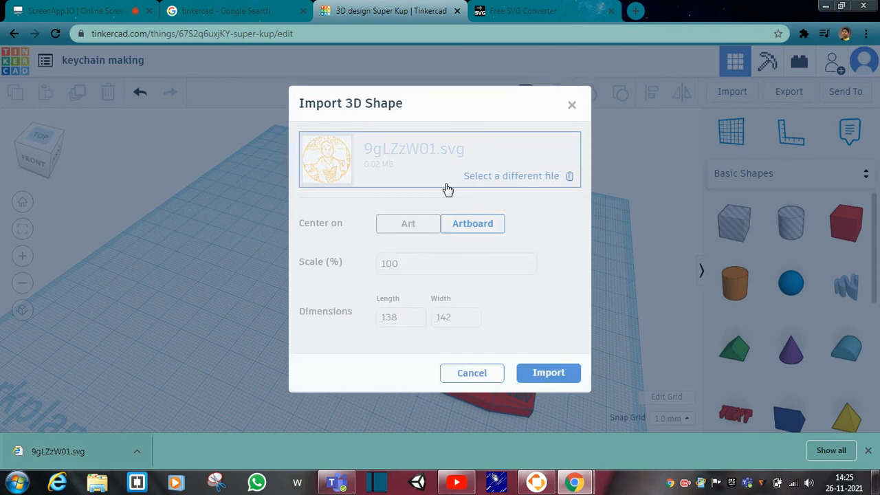
left_click(537, 381)
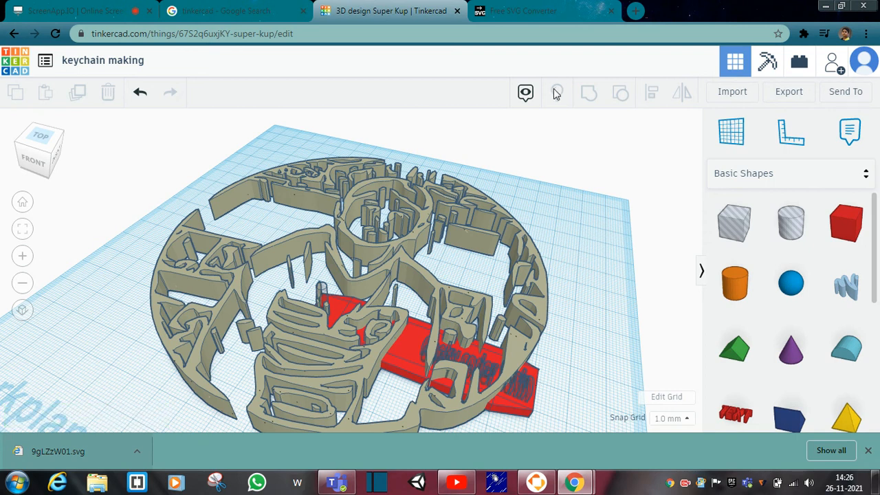
Shrink the imported portrait's length and width to a small disc that fits within the keychain plate.
scroll(344, 363, "down", 6)
scroll(344, 363, "up", 6)
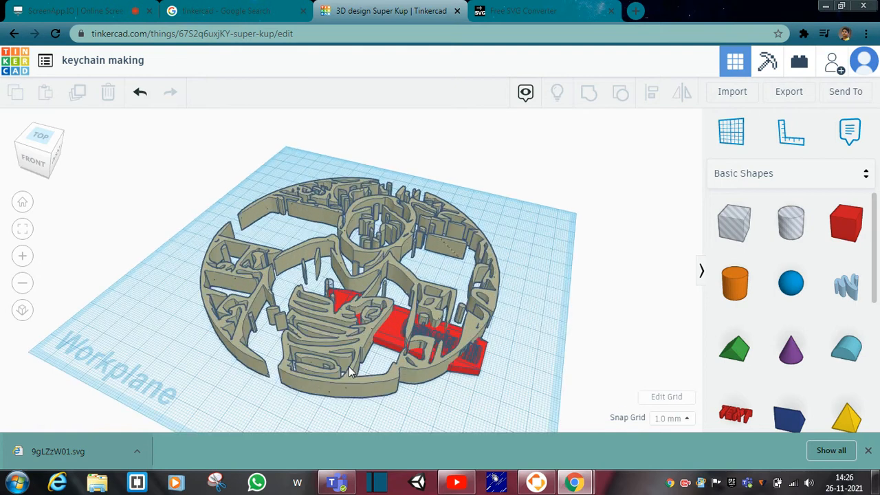
left_click(451, 225)
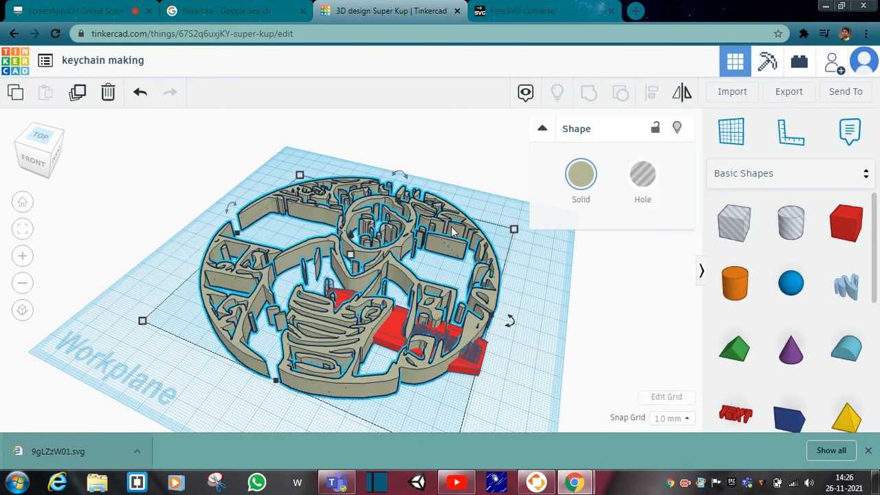
scroll(396, 184, "up", 5)
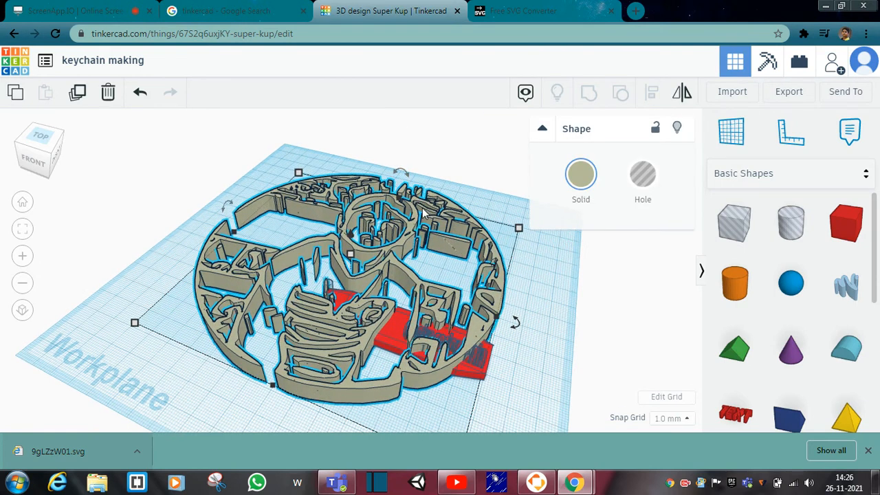
right_click_drag(533, 326, 526, 399)
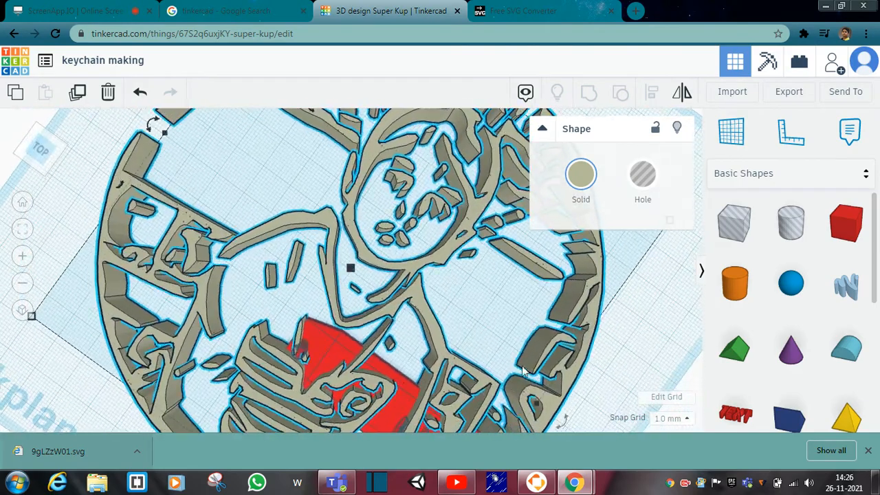
scroll(427, 196, "down", 5)
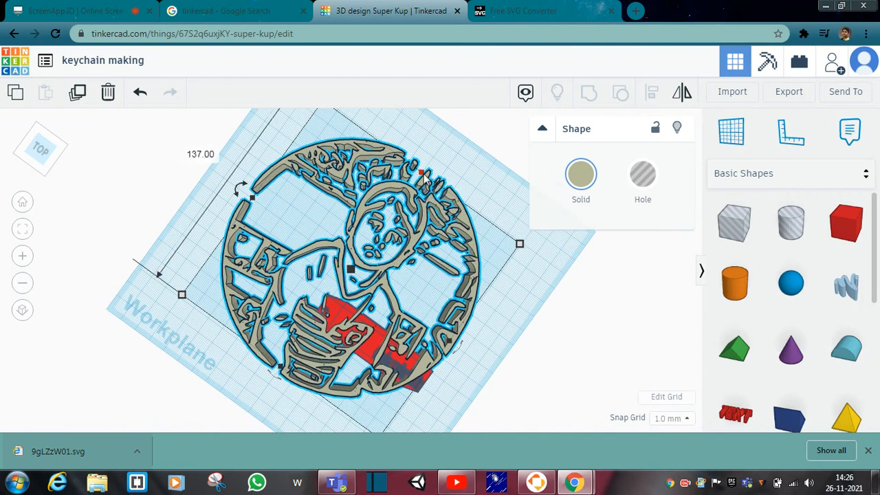
left_click_drag(425, 176, 340, 380)
right_click_drag(432, 338, 485, 275)
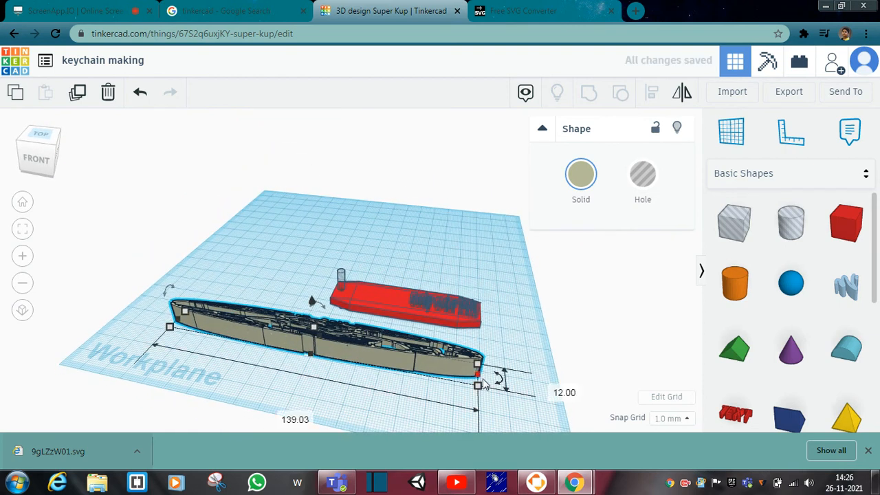
left_click_drag(480, 378, 206, 319)
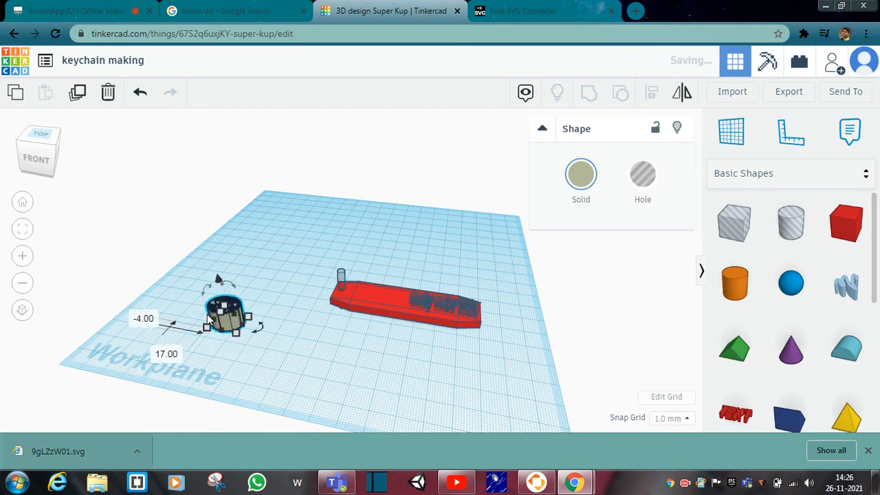
Move the portrait disc onto the keychain plate, beside the ring hole cylinder.
left_click(295, 367)
left_click_drag(227, 316, 371, 303)
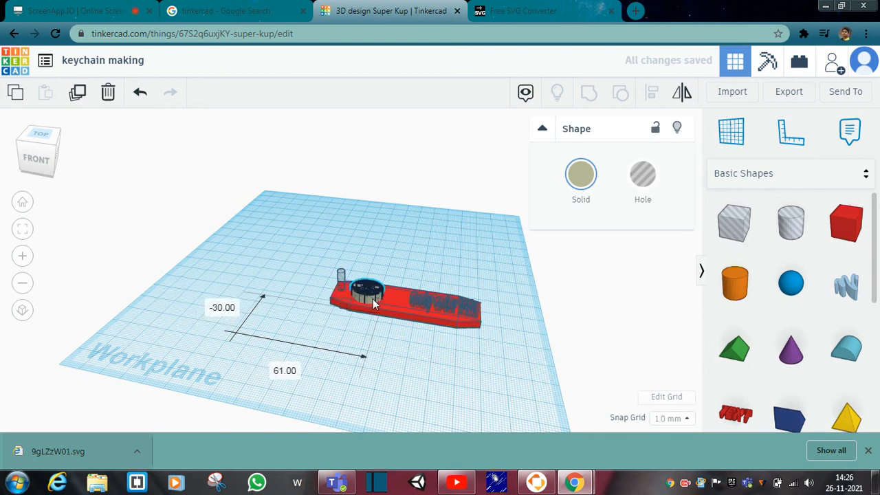
left_click(431, 372)
Shift the portrait disc slightly along the plate away from the ring hole and turn it into a hole.
right_click_drag(431, 372, 355, 242)
right_click_drag(335, 370, 468, 427)
scroll(424, 405, "up", 5)
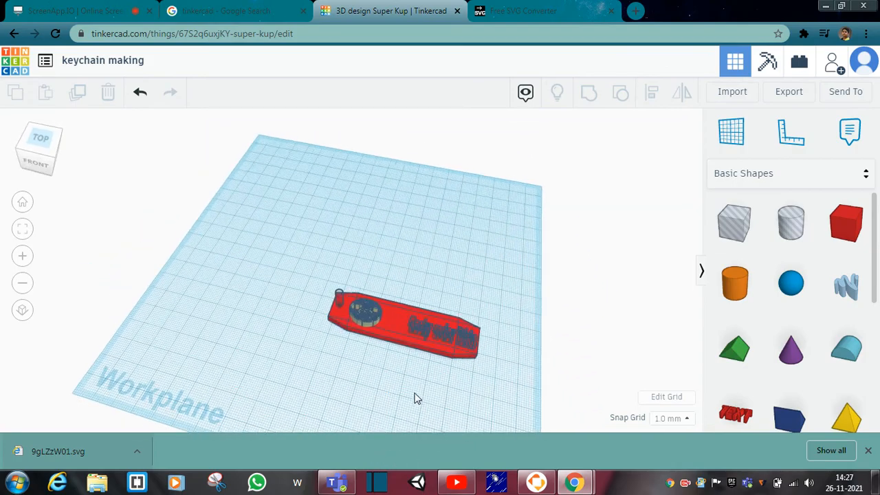
right_click_drag(458, 380, 510, 349)
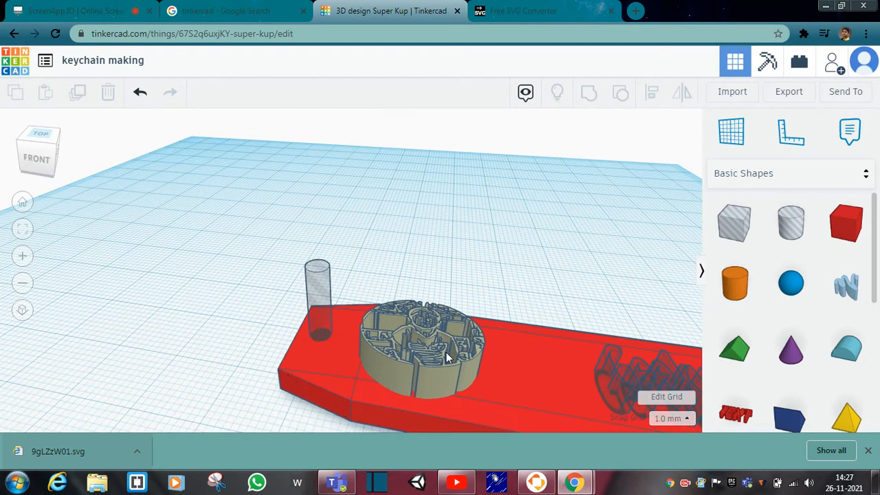
left_click_drag(448, 358, 480, 352)
key("Down")
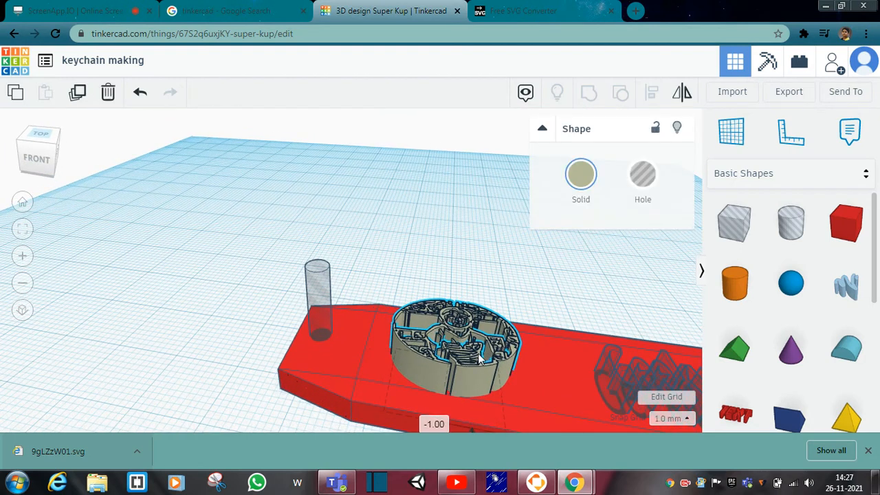
left_click(637, 176)
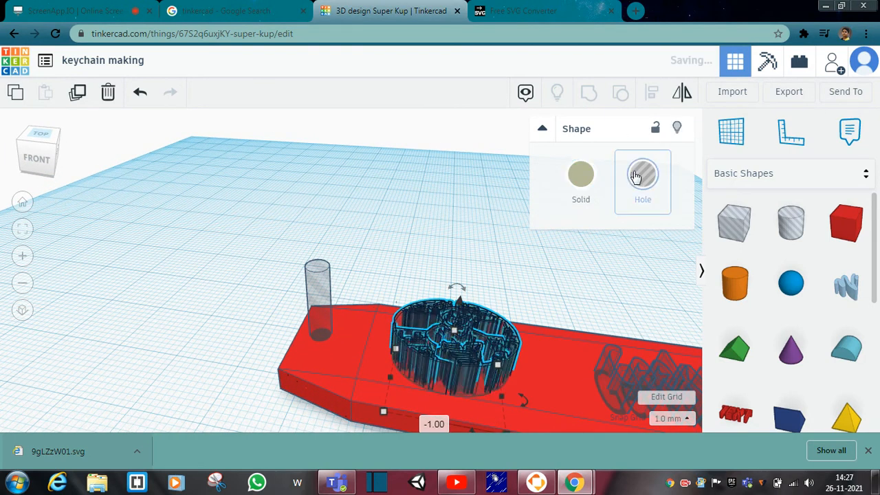
left_click(575, 301)
Group the plate with the ring hole, portrait hole and name text hole so they are cut out of it.
right_click_drag(632, 310, 642, 272)
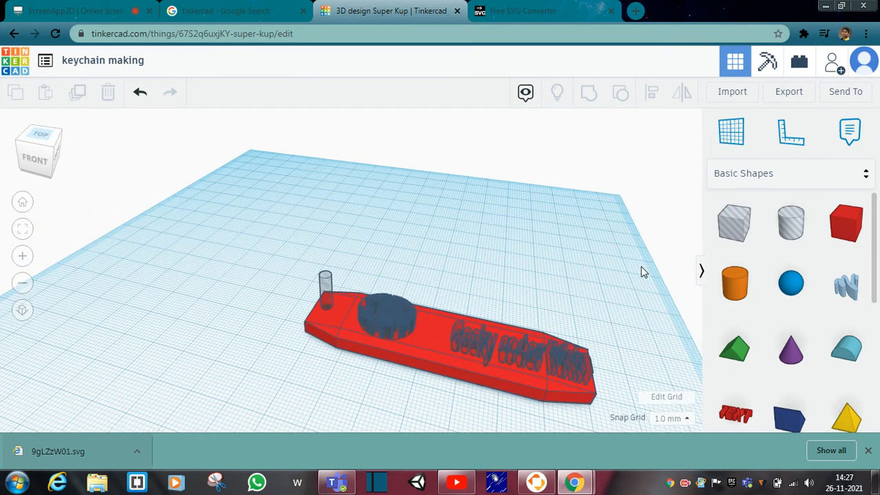
left_click_drag(650, 336, 248, 271)
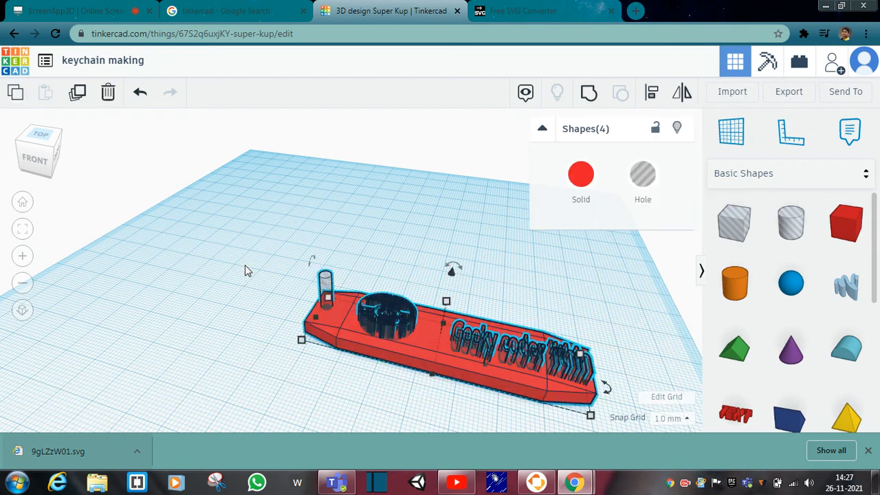
left_click(602, 92)
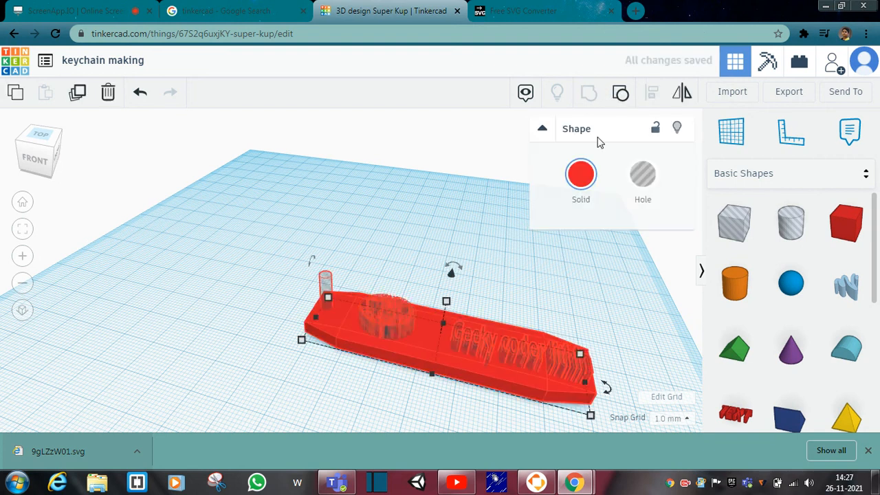
left_click(468, 235)
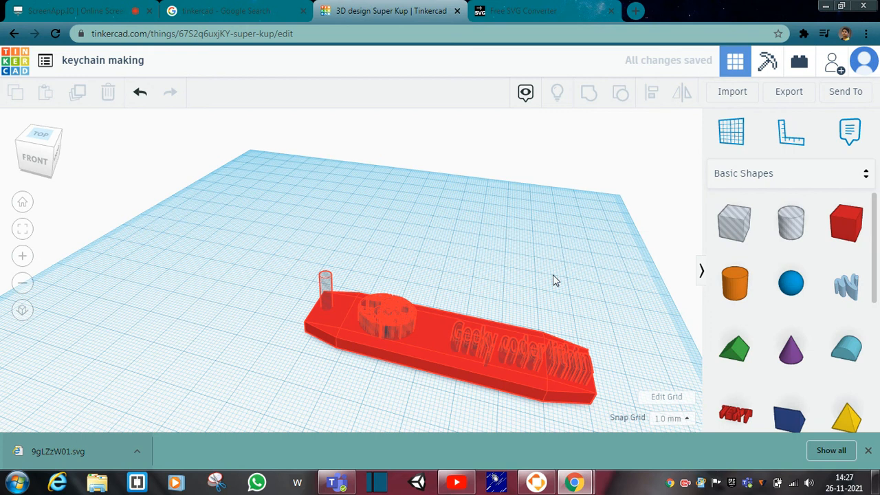
left_click_drag(649, 292, 646, 262)
right_click_drag(593, 344, 621, 346)
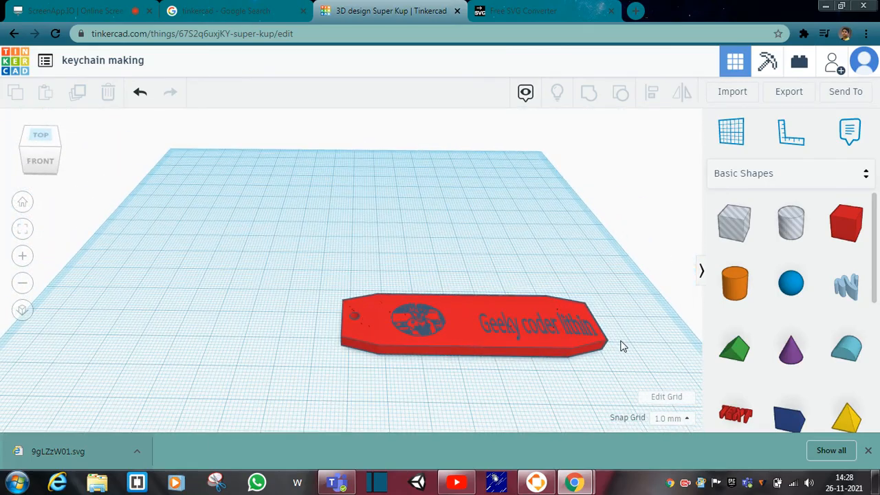